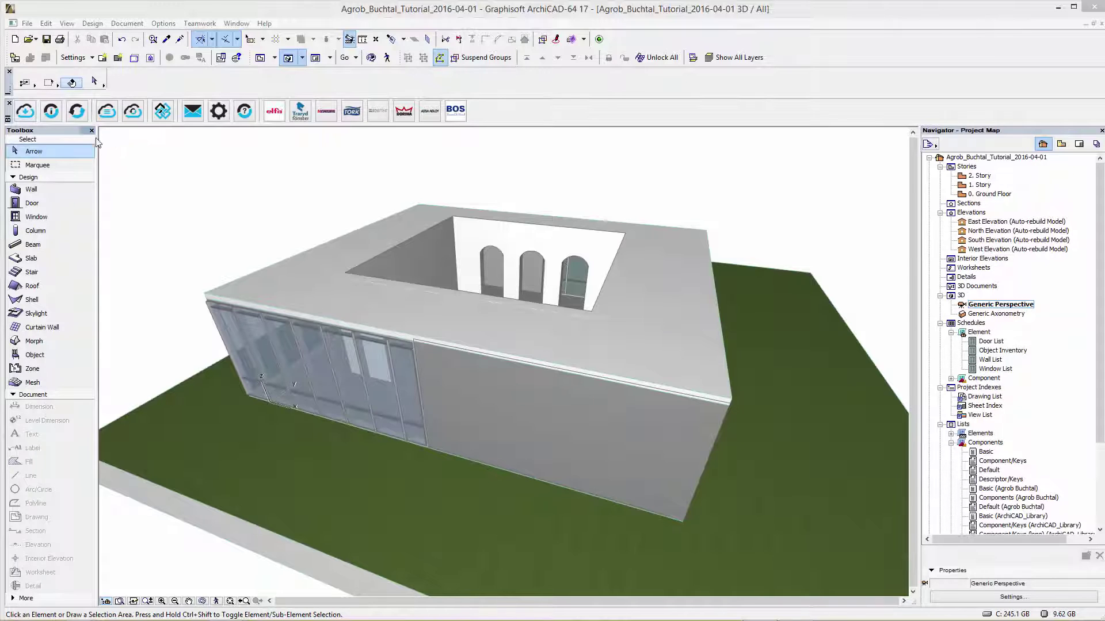
Open the AGROB BUCHTAL product Facade system KeraTwin K20 in the BIMobject library and browse its product photos.
left_click(26, 115)
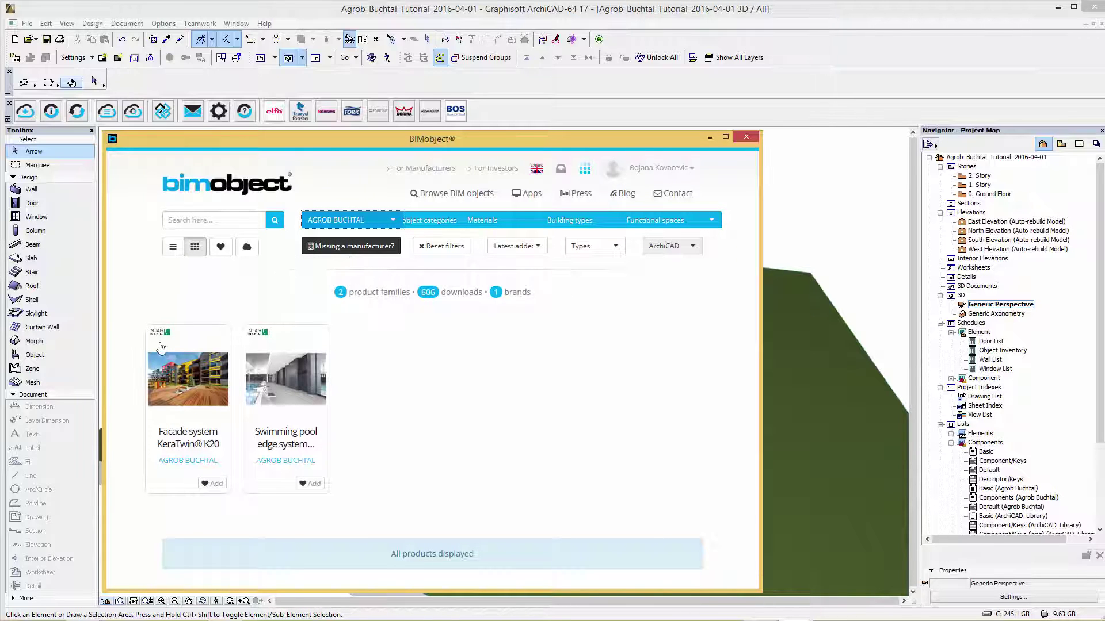
left_click(191, 408)
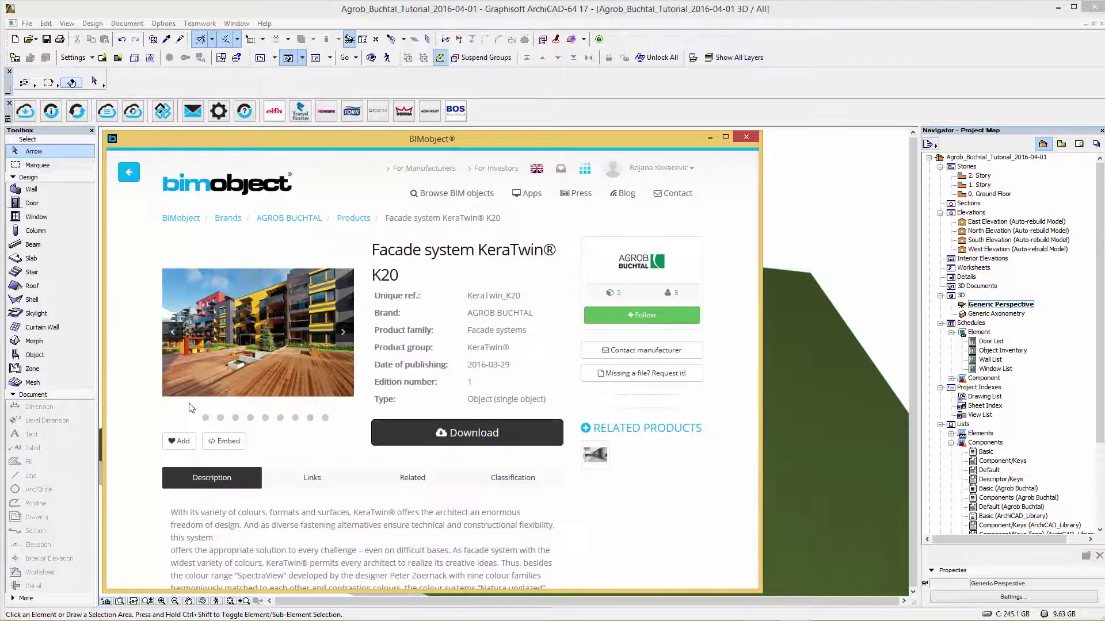
left_click(340, 334)
left_click(342, 333)
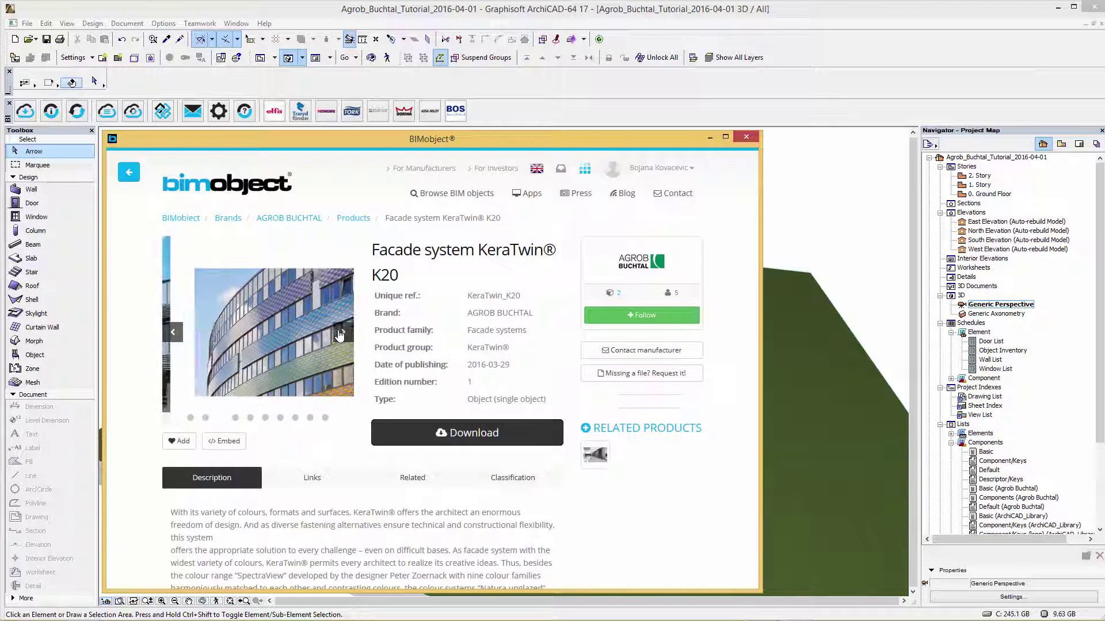
left_click(341, 332)
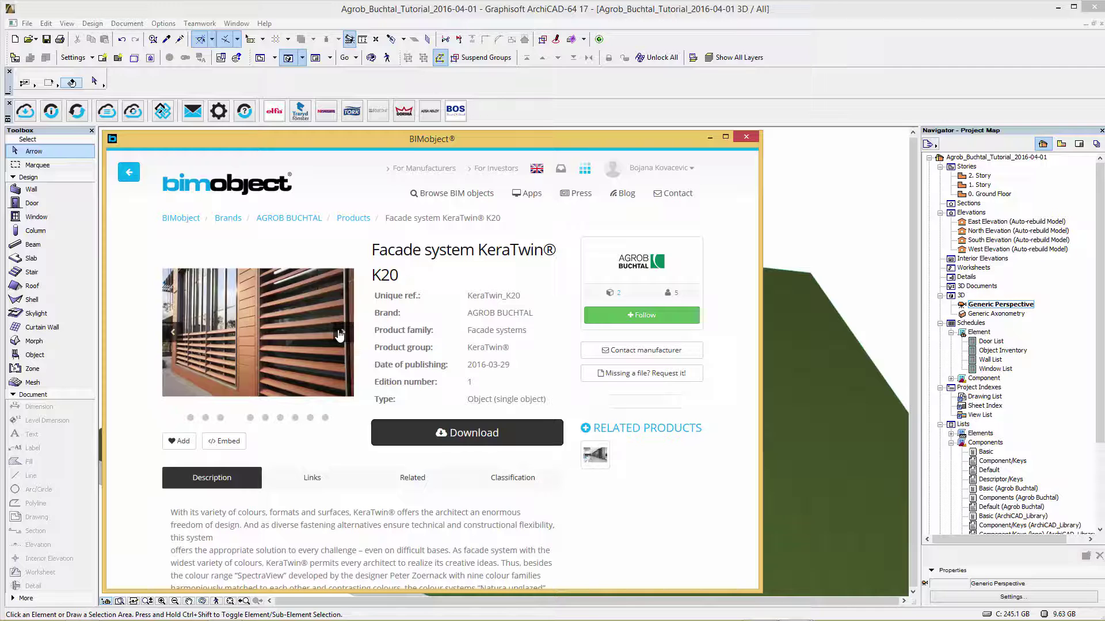
left_click(340, 334)
left_click(340, 334)
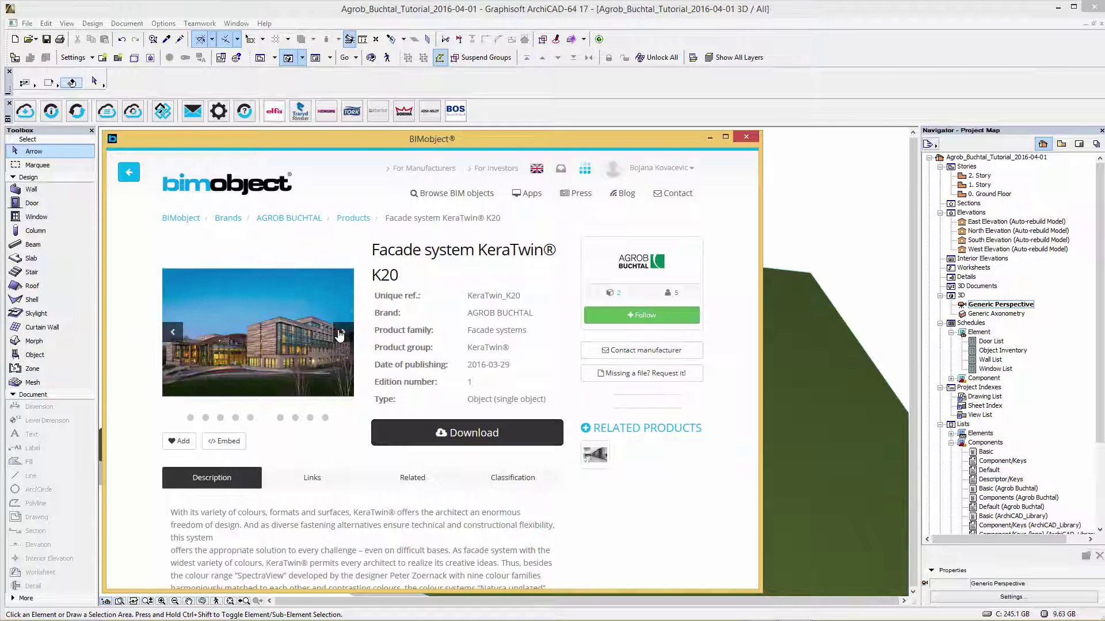
Review the product's links, including the manufacturer's product web page, and its related and classification information.
scroll(398, 347, "down", 3)
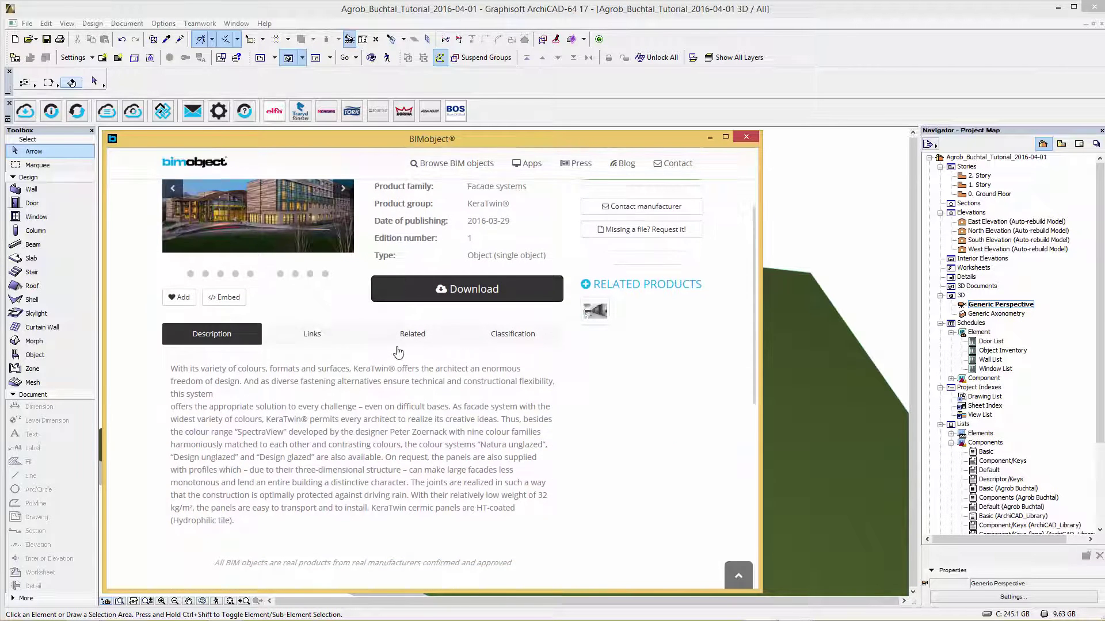
left_click(315, 338)
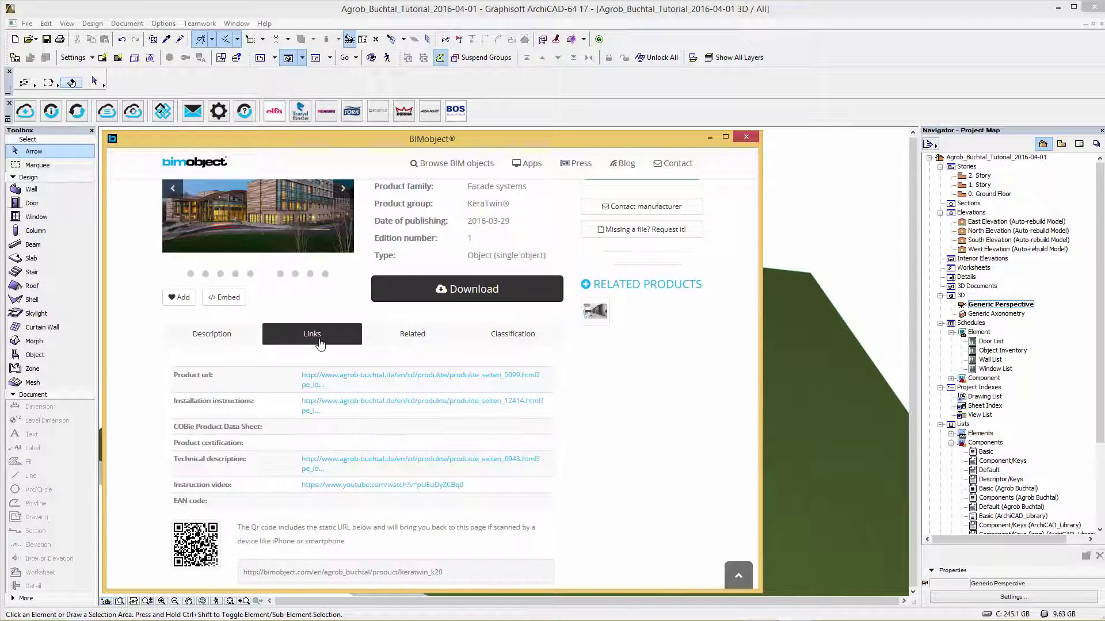
left_click(320, 376)
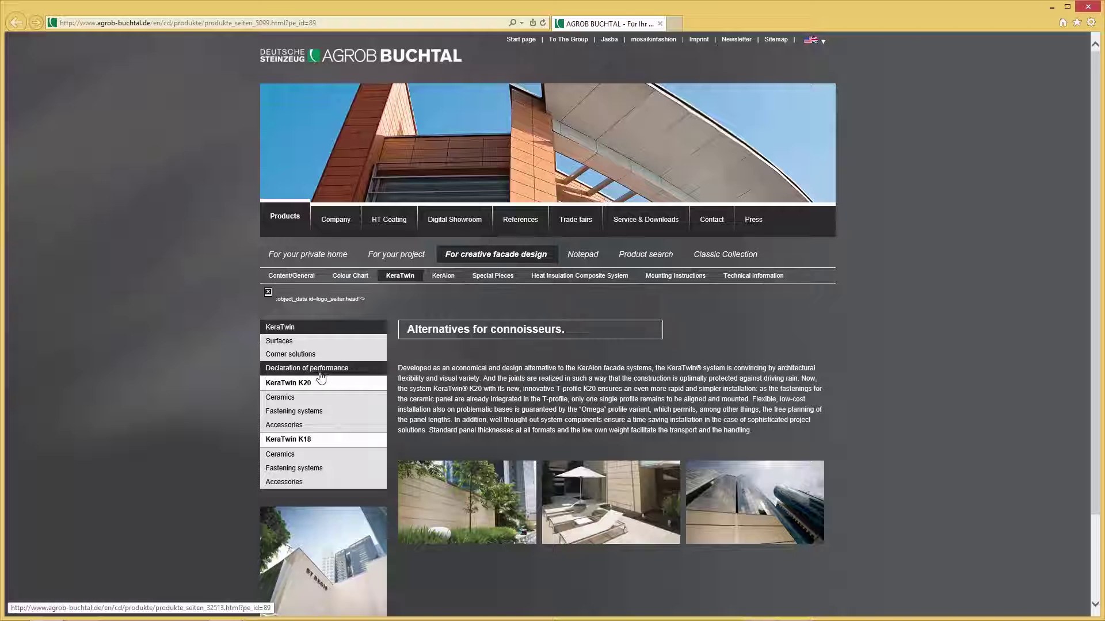
left_click(1084, 8)
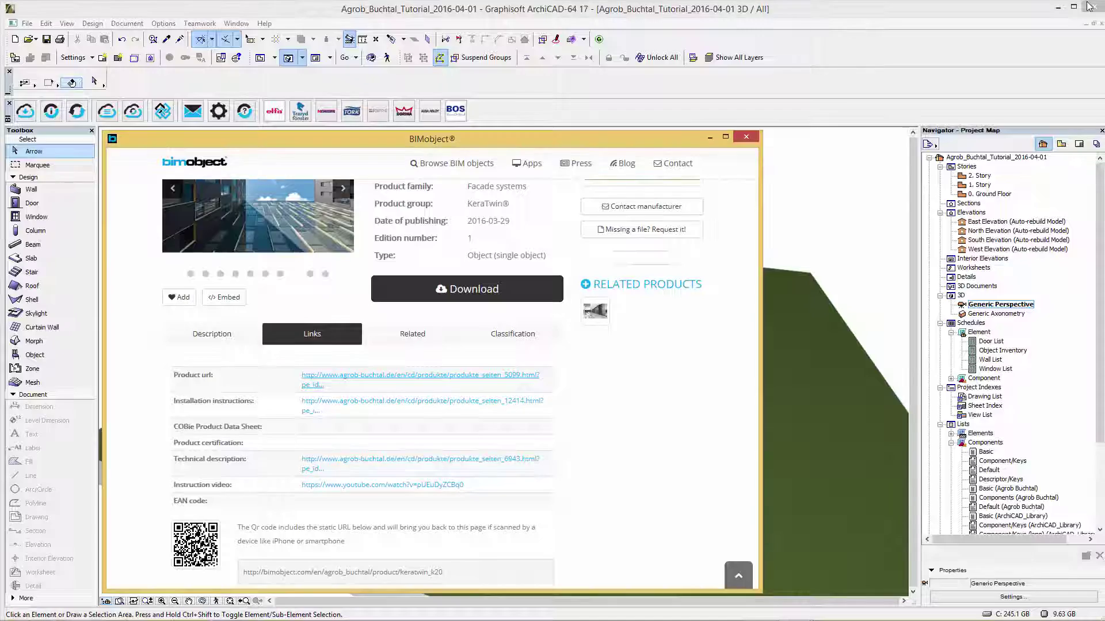
left_click(408, 337)
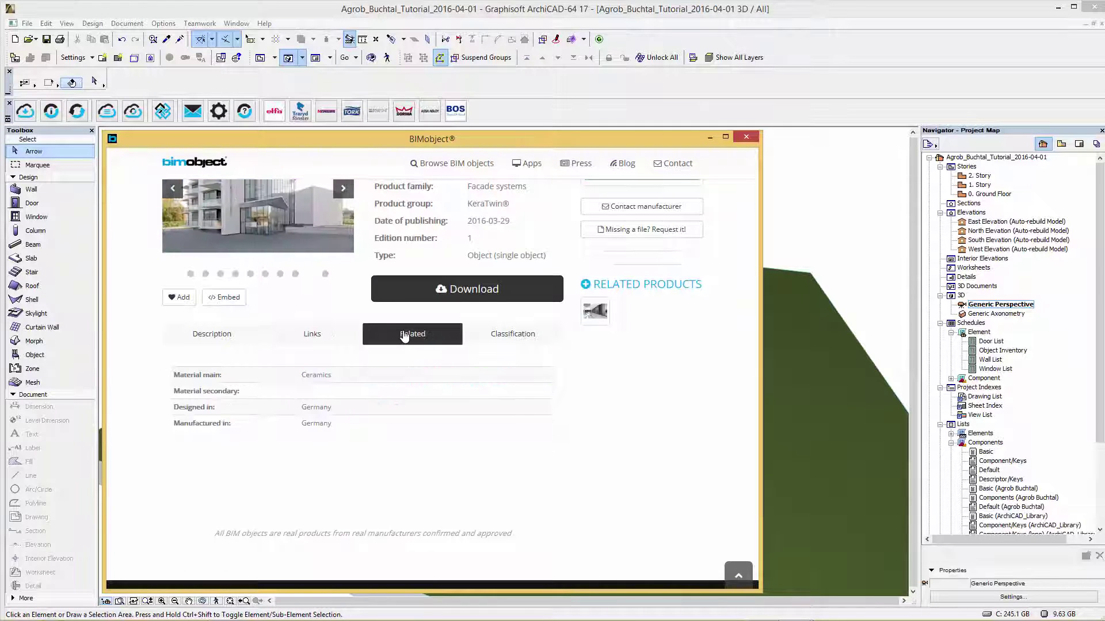
left_click(506, 339)
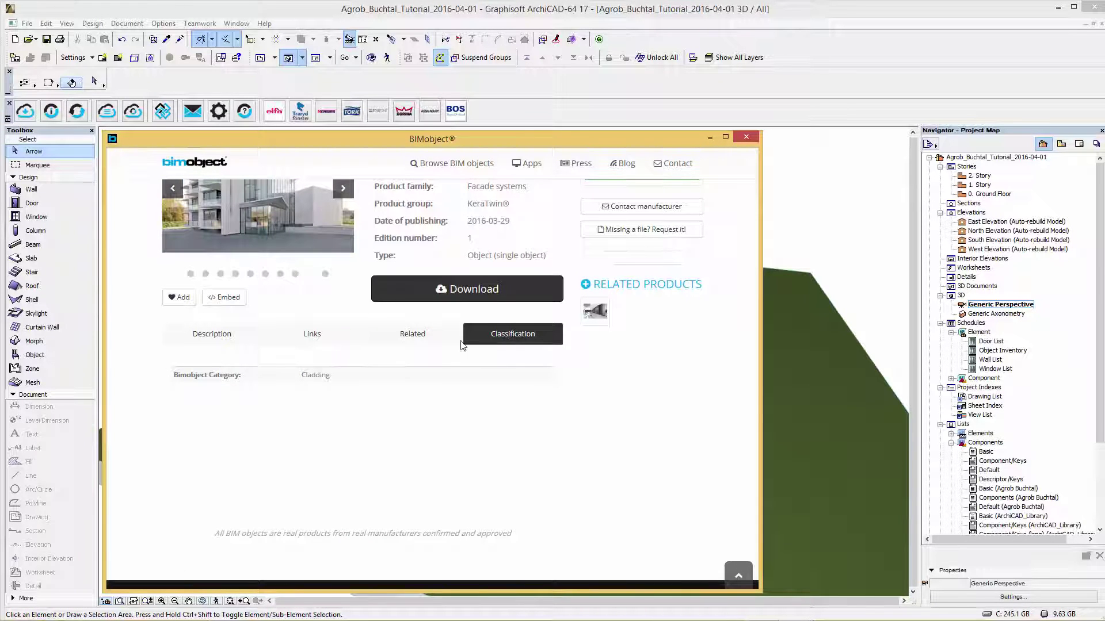
scroll(462, 346, "up", 3)
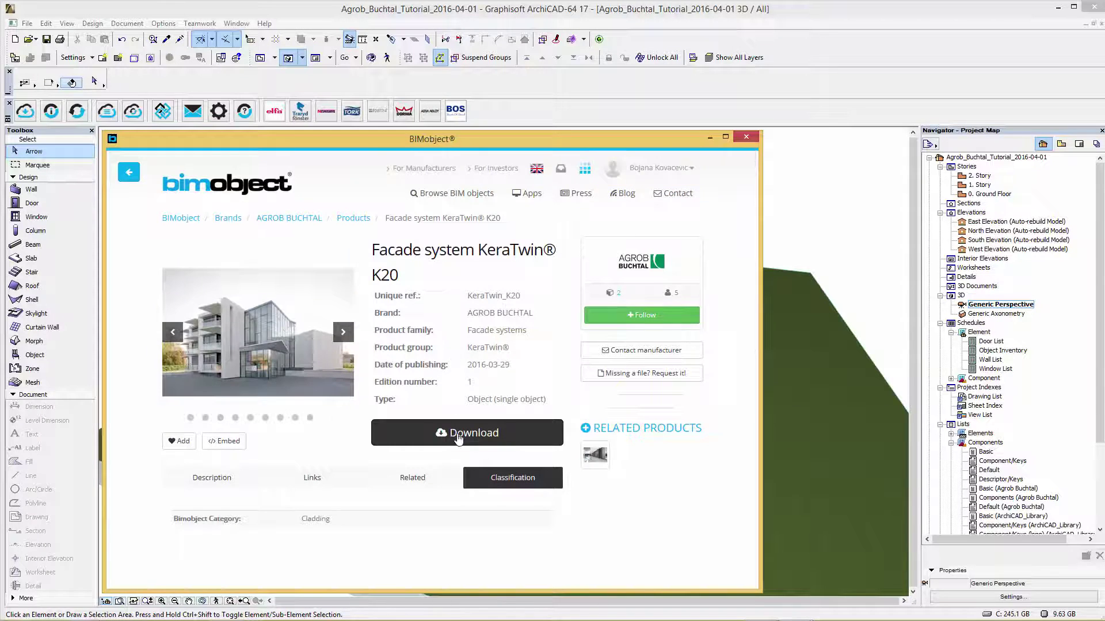
Check the product's downloads for the ArchiCAD file Facade System [Agrob Buchtal].lcf, and close the BIMobject library.
left_click(458, 437)
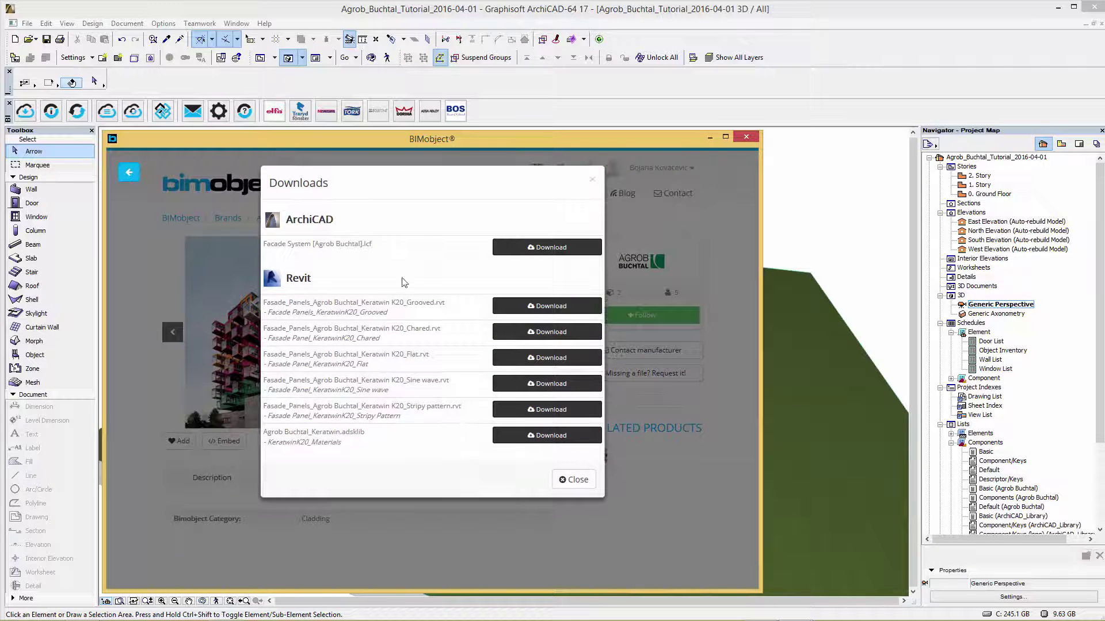
left_click_drag(263, 244, 356, 245)
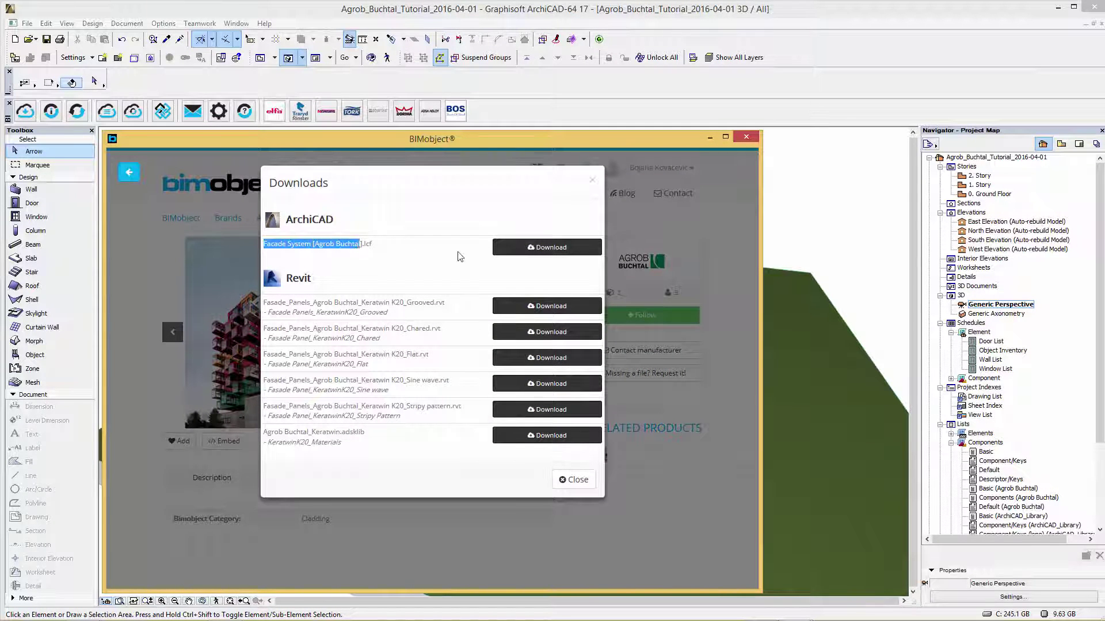
left_click(593, 183)
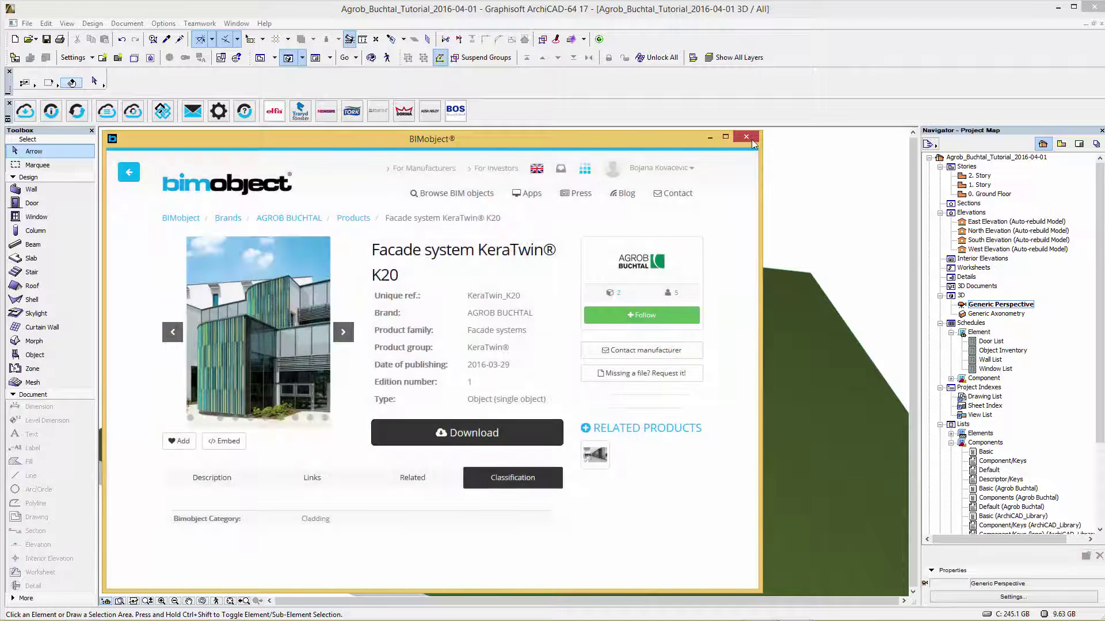
left_click(751, 140)
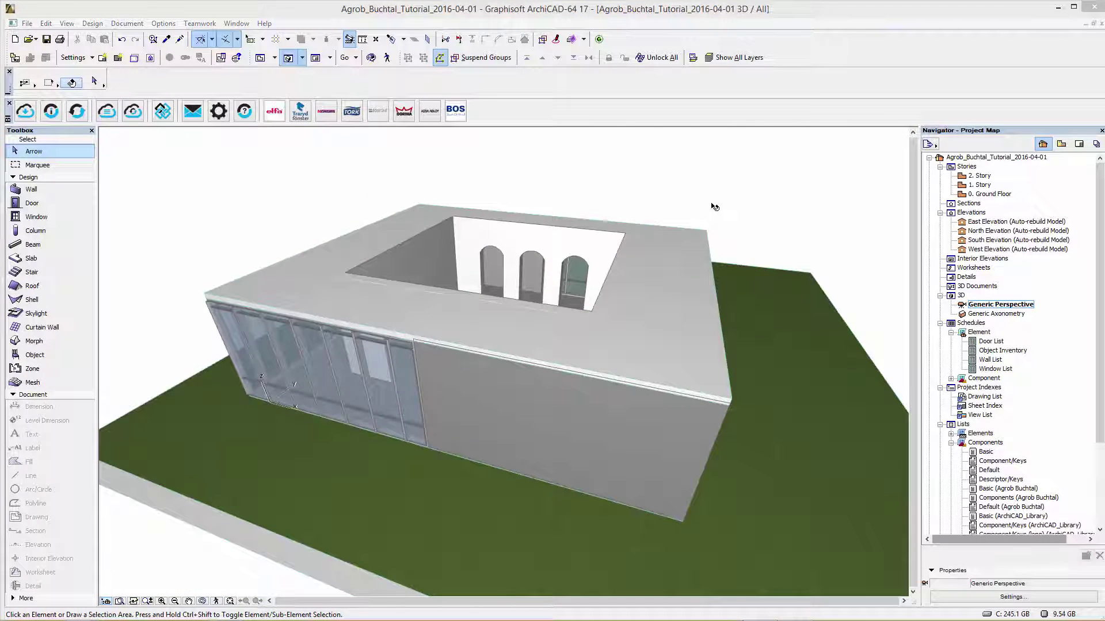
Open the Ground Floor plan and bring up the Object tool's default settings for the Agrob Buchtal facade.
double_click(981, 196)
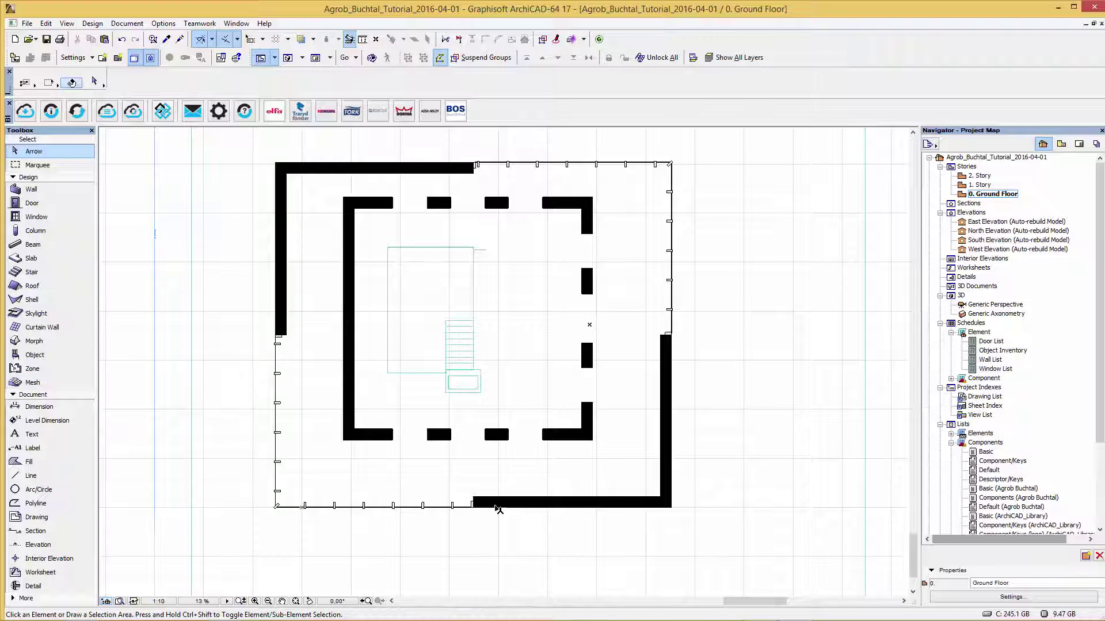
left_click(58, 356)
double_click(58, 356)
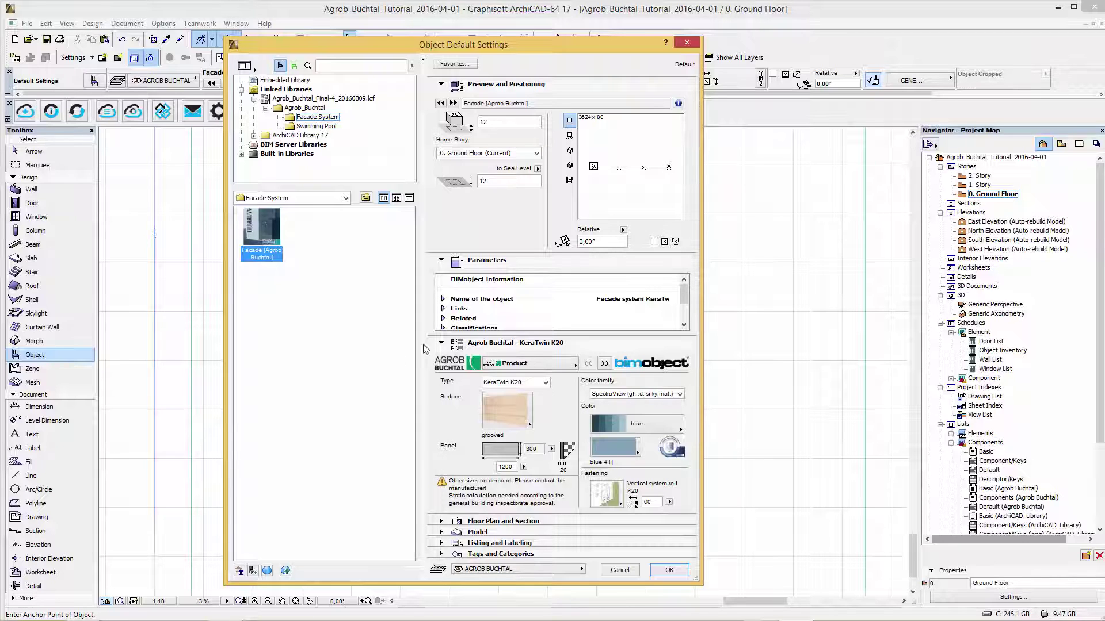
Choose the grooved surface for the KeraTwin K20 facade and a panel height of 300.
left_click(503, 411)
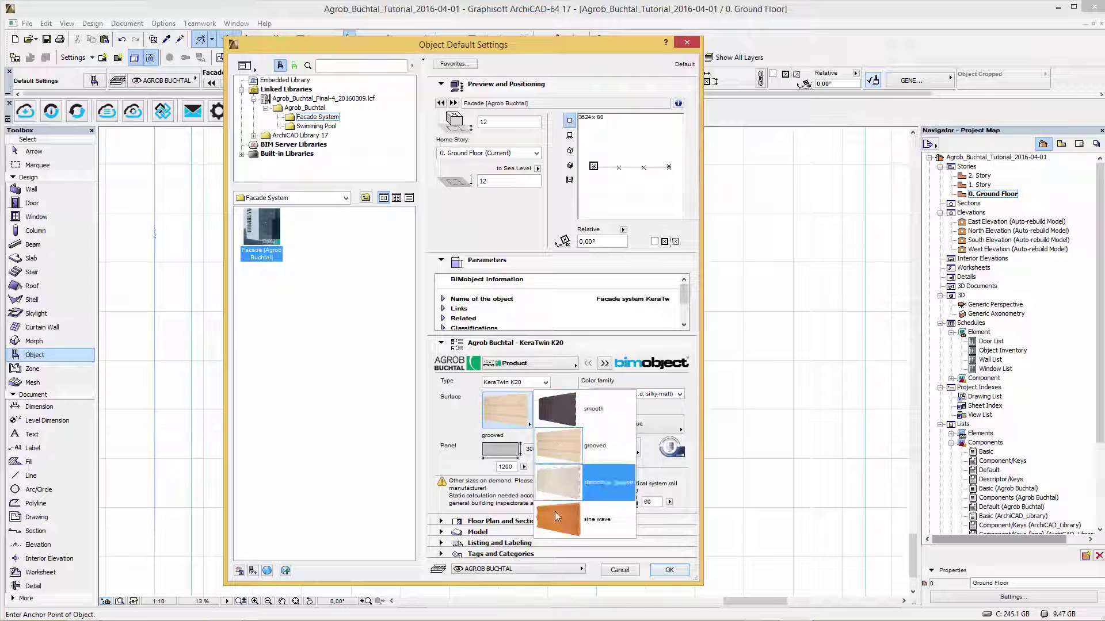
left_click(548, 454)
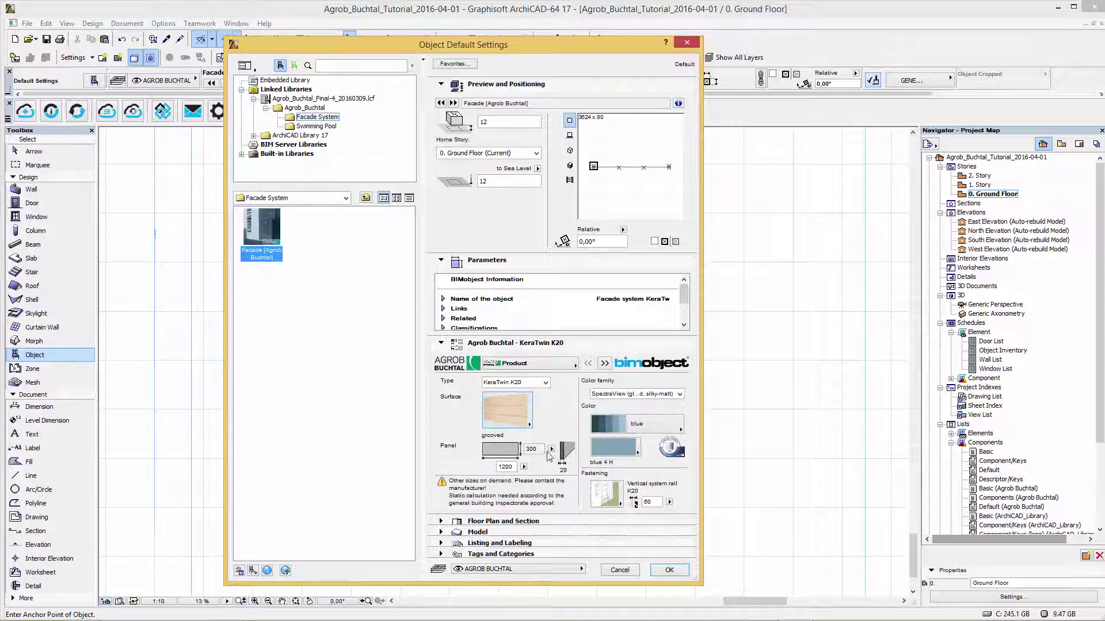
left_click(550, 449)
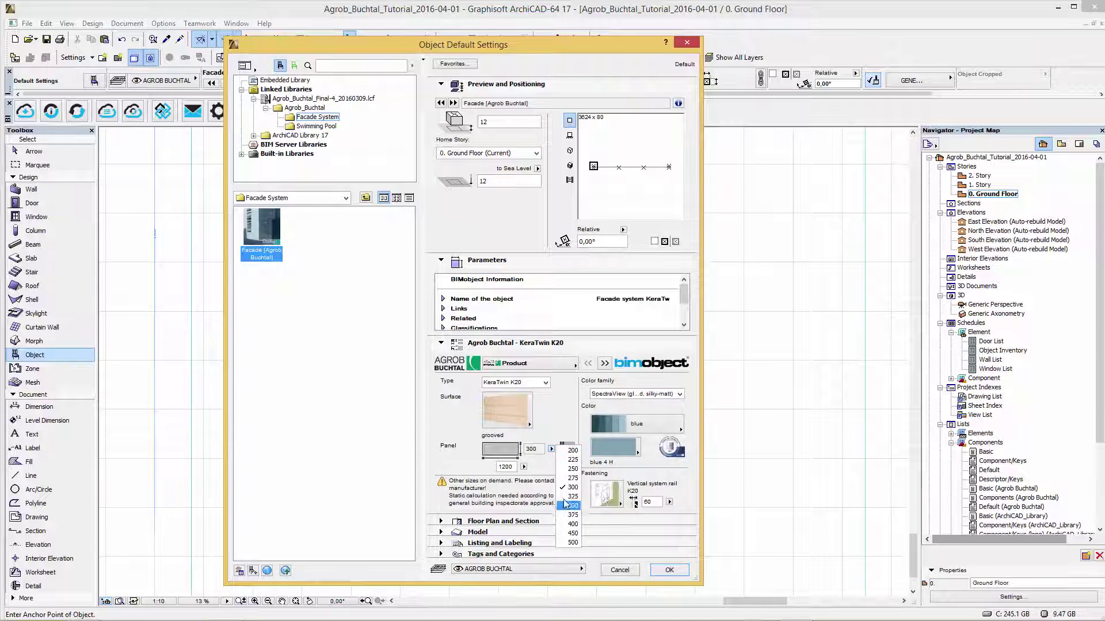
left_click(564, 487)
Choose the color blue with shade blue 4 H for the facade and accept the default object settings.
left_click(613, 427)
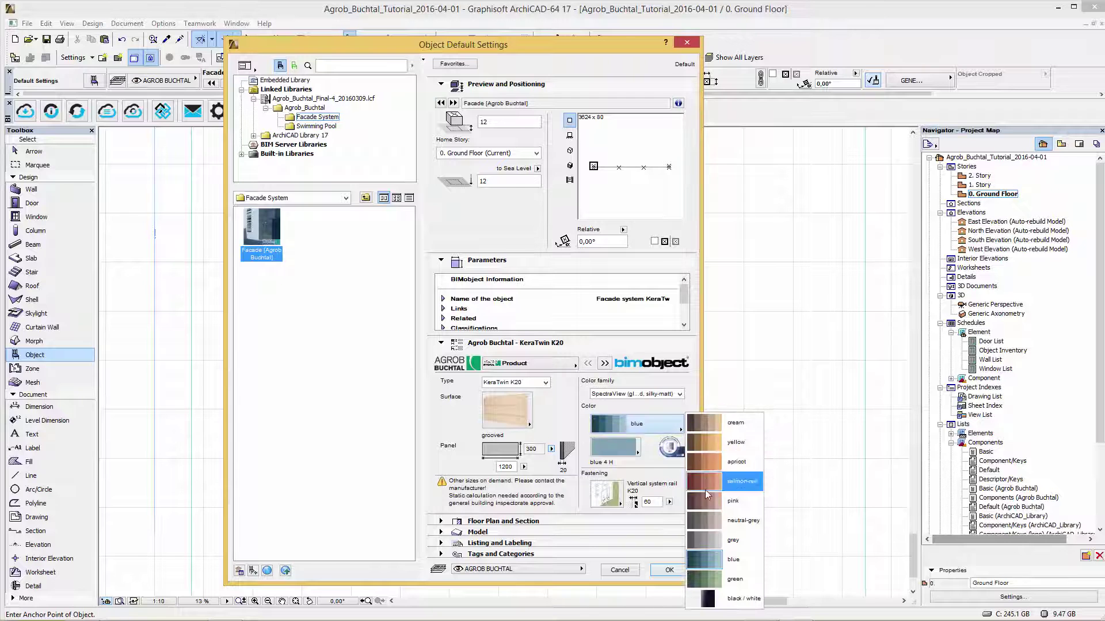
left_click(707, 561)
left_click(628, 455)
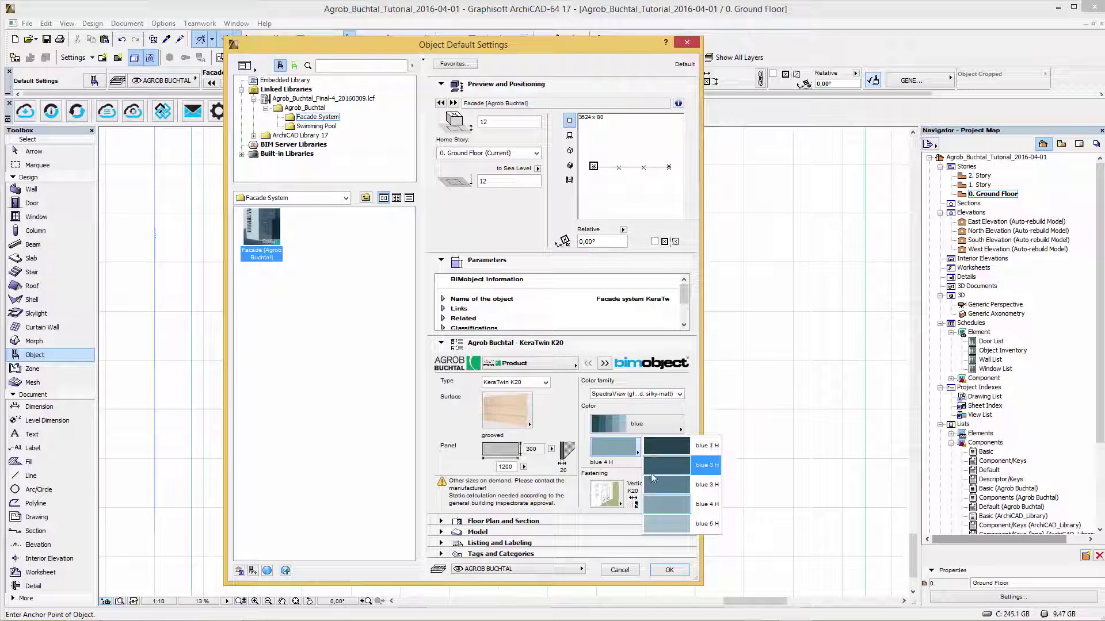
left_click(653, 506)
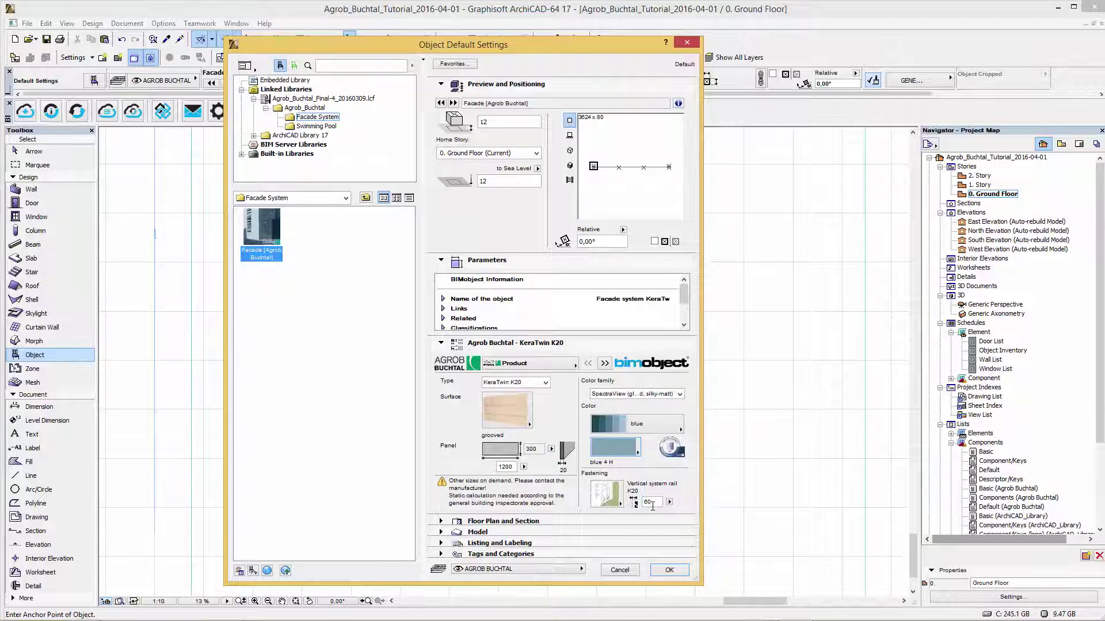
left_click(668, 570)
Place the facade object along the outer face of the lower exterior wall, starting at the wall's end beside the curtain wall.
scroll(467, 505, "up", 3)
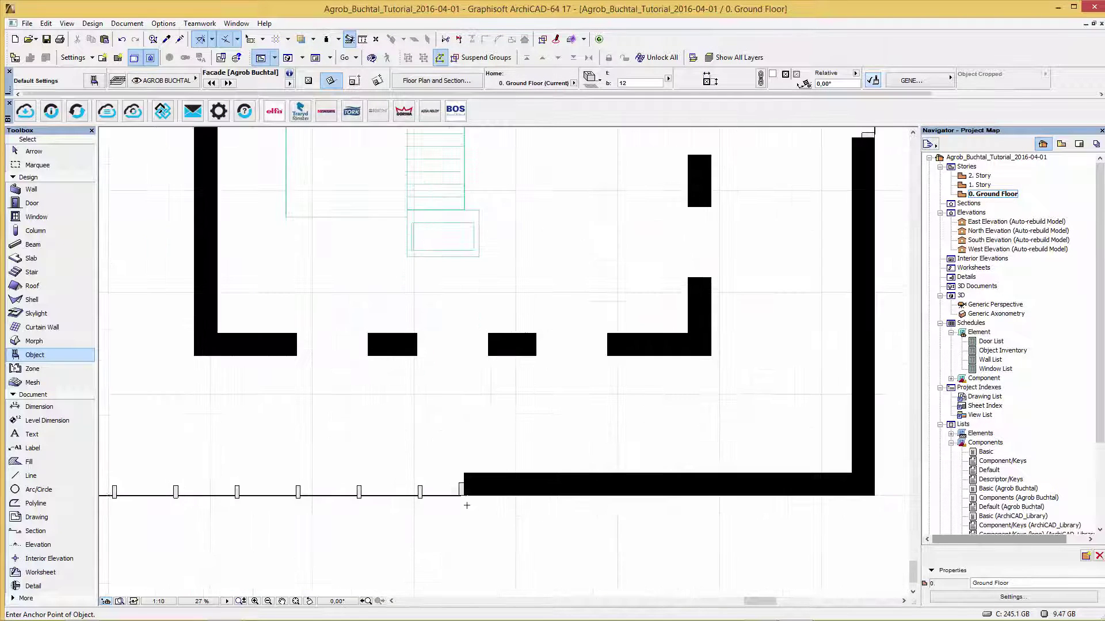
left_click(466, 494)
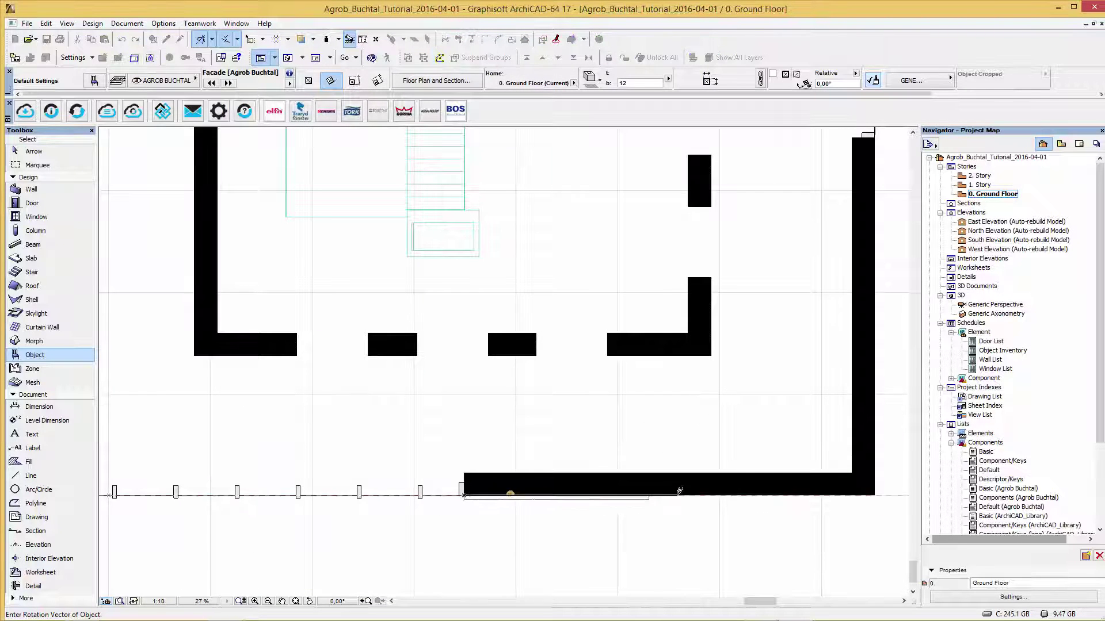
scroll(652, 495, "up", 3)
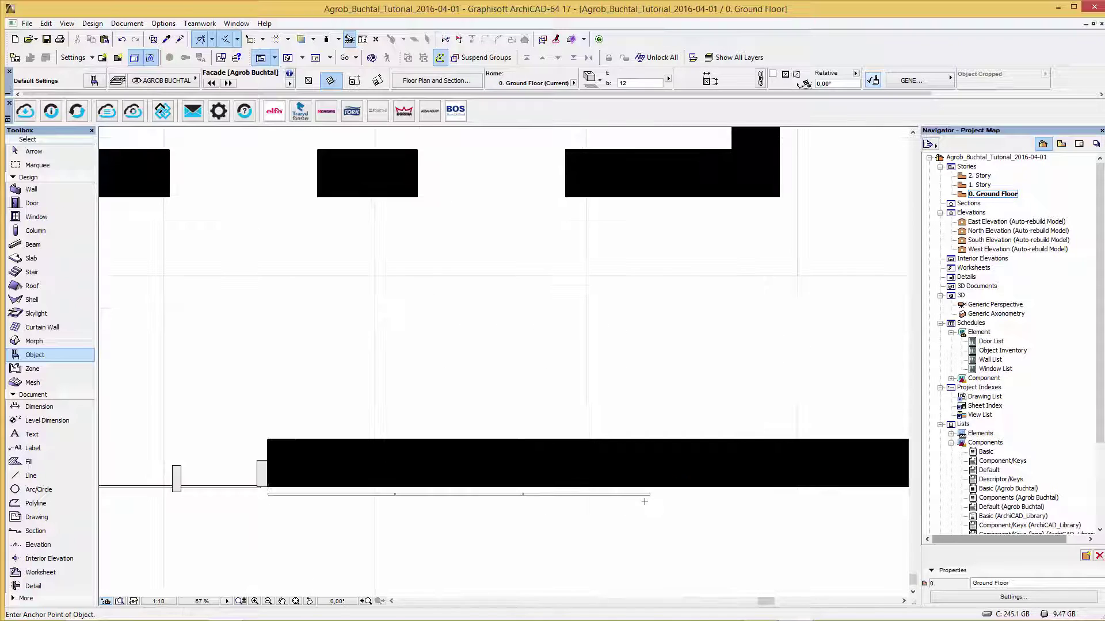
Stretch the free end of the placed facade to the building's lower-right outer corner.
left_click(652, 494)
left_click(652, 494)
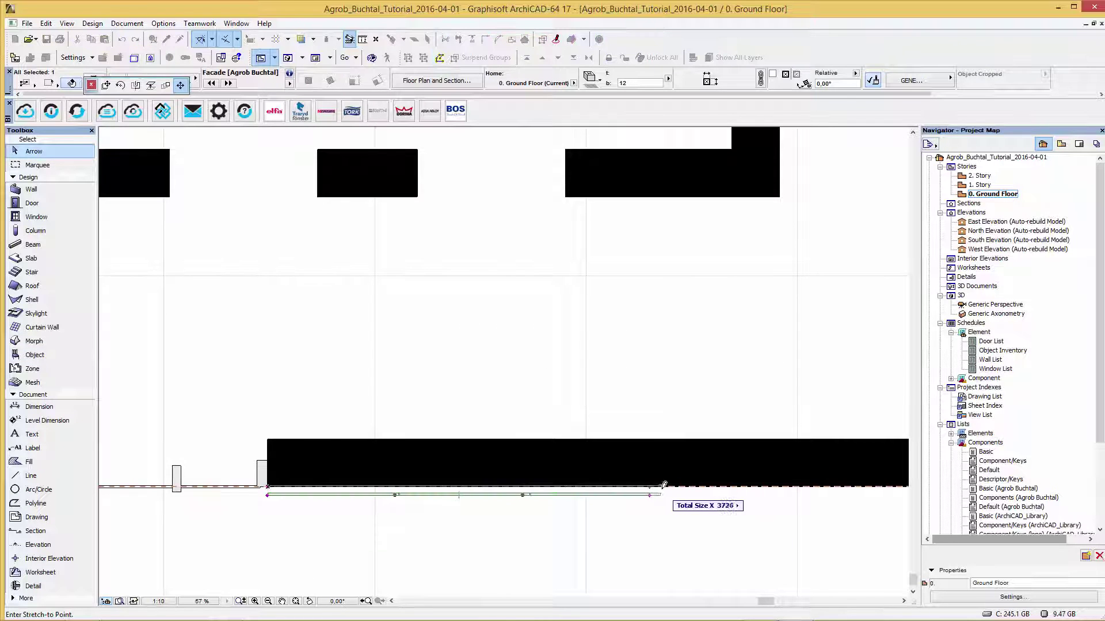
scroll(661, 487, "down", 3)
scroll(768, 487, "down", 2)
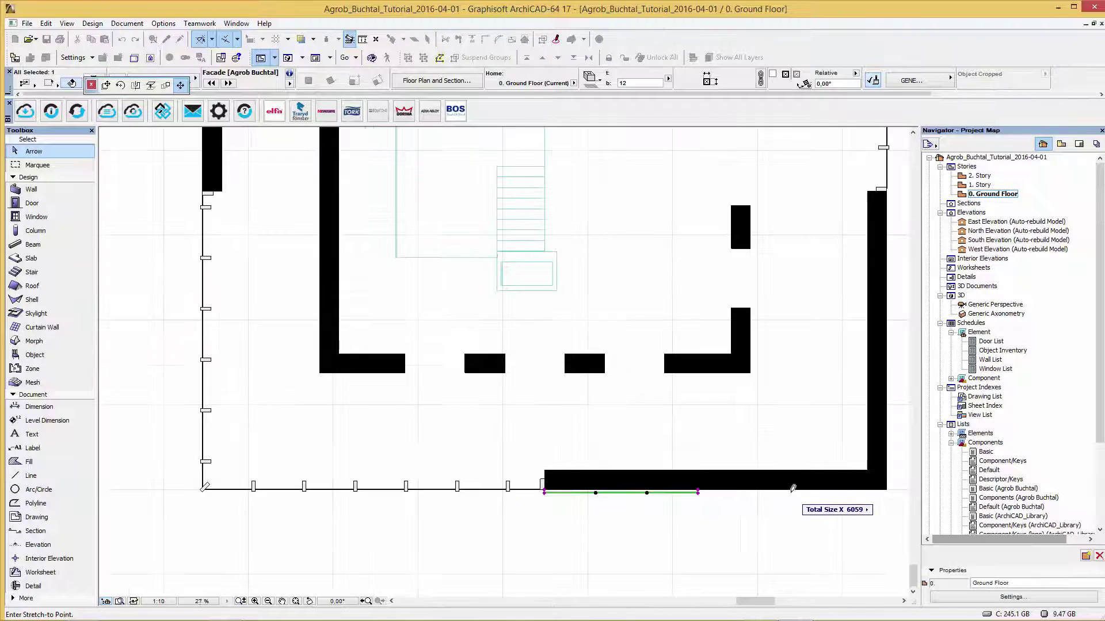
left_click(886, 491)
Set a corner cutting angle for the facade's right end, at the building corner, in its Construction settings.
scroll(894, 498, "up", 8)
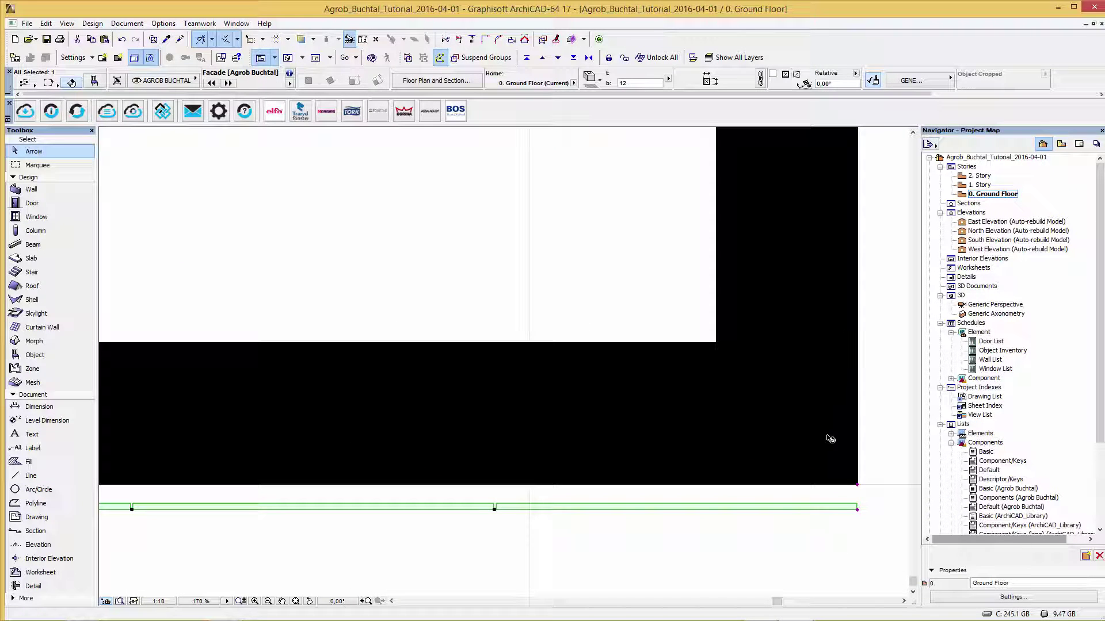
double_click(711, 487)
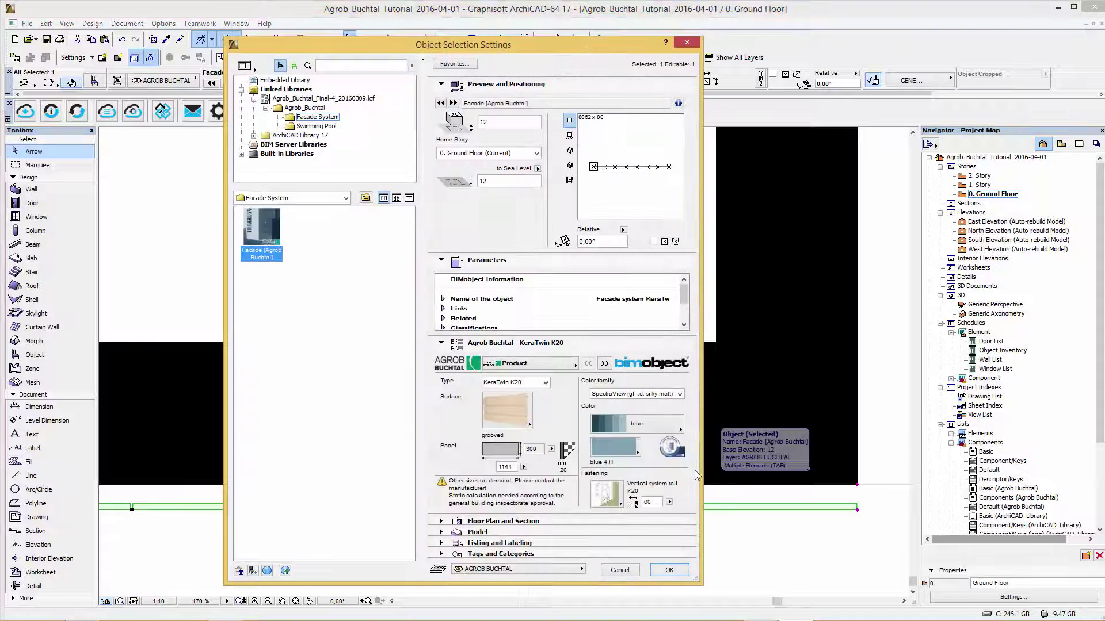
left_click(605, 363)
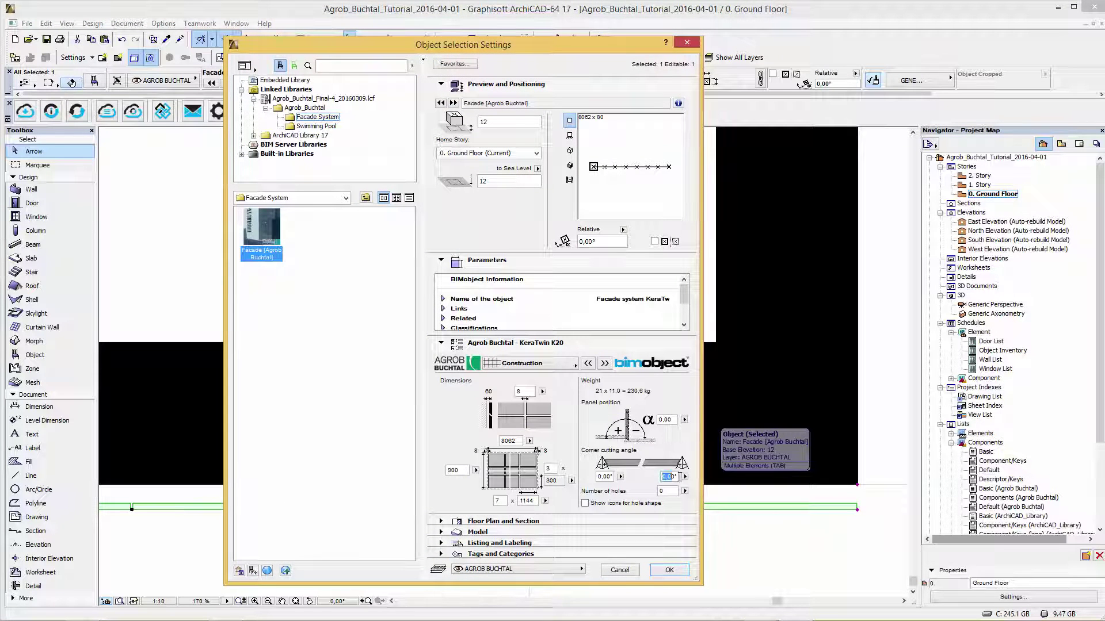
left_click(687, 504)
left_click(670, 570)
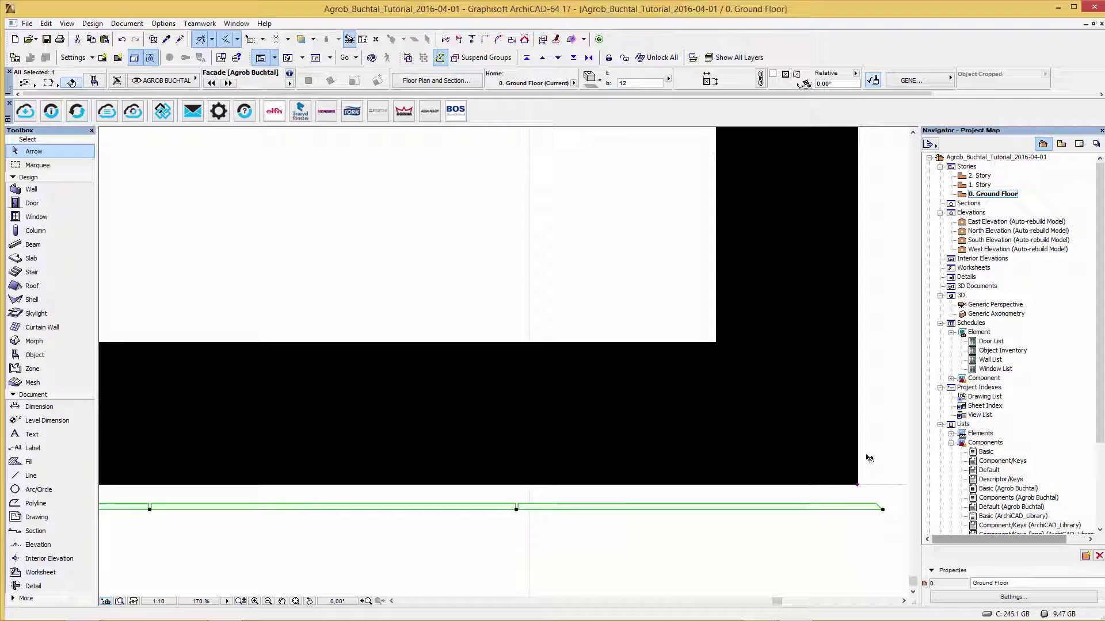
In the generic perspective, stretch the placed facade upward to the wall's full height, giving a total size Y of 4200.
double_click(976, 305)
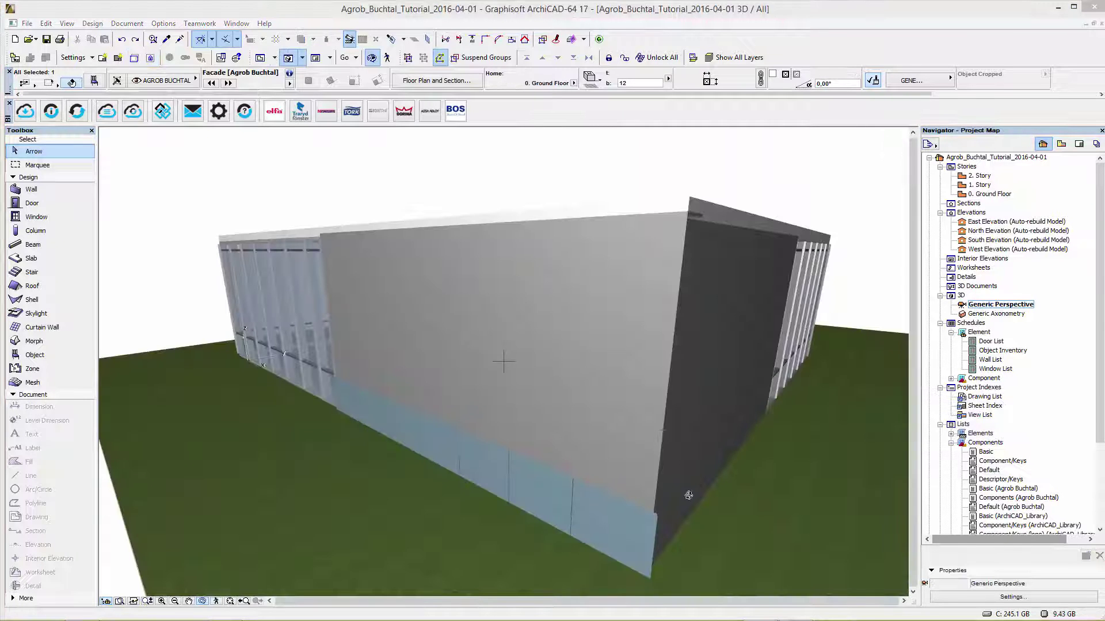
left_click(636, 524)
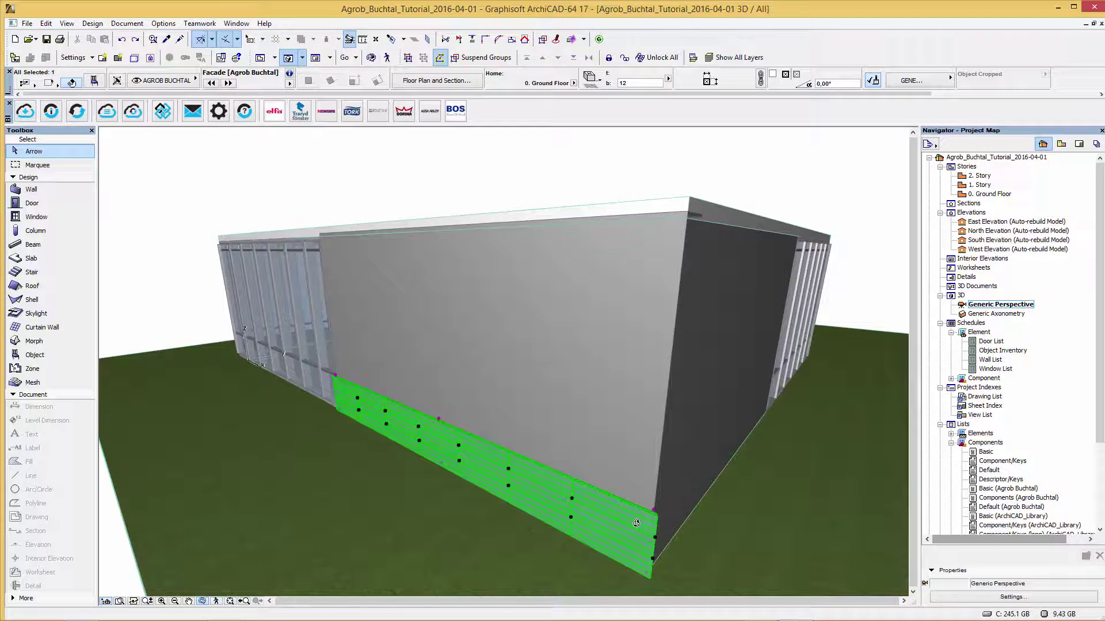
left_click(656, 514)
left_click(709, 446)
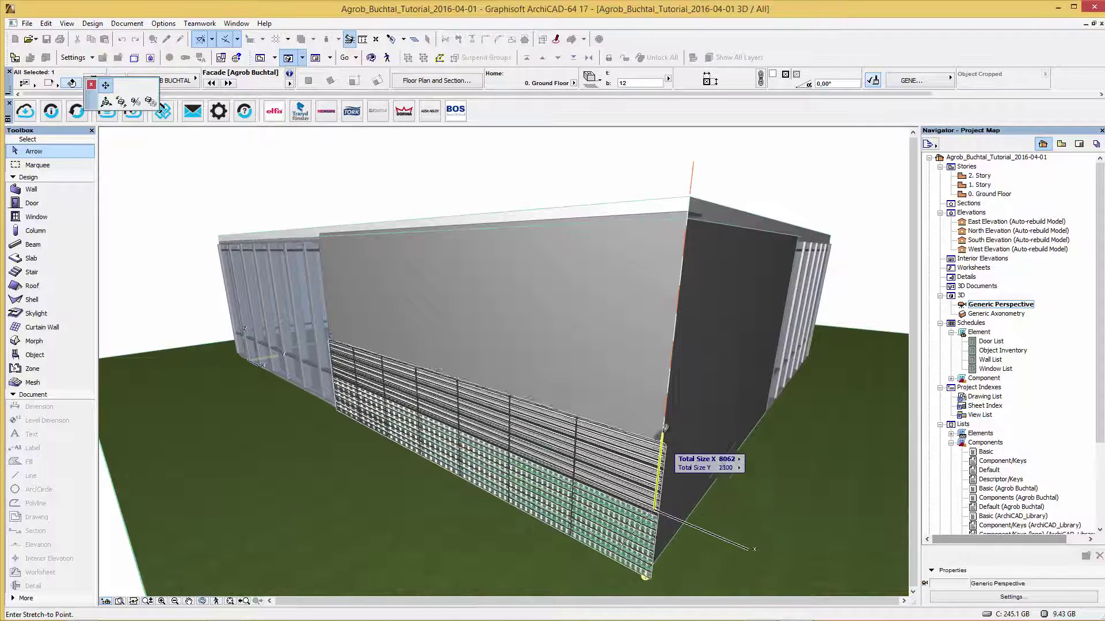
left_click(690, 205)
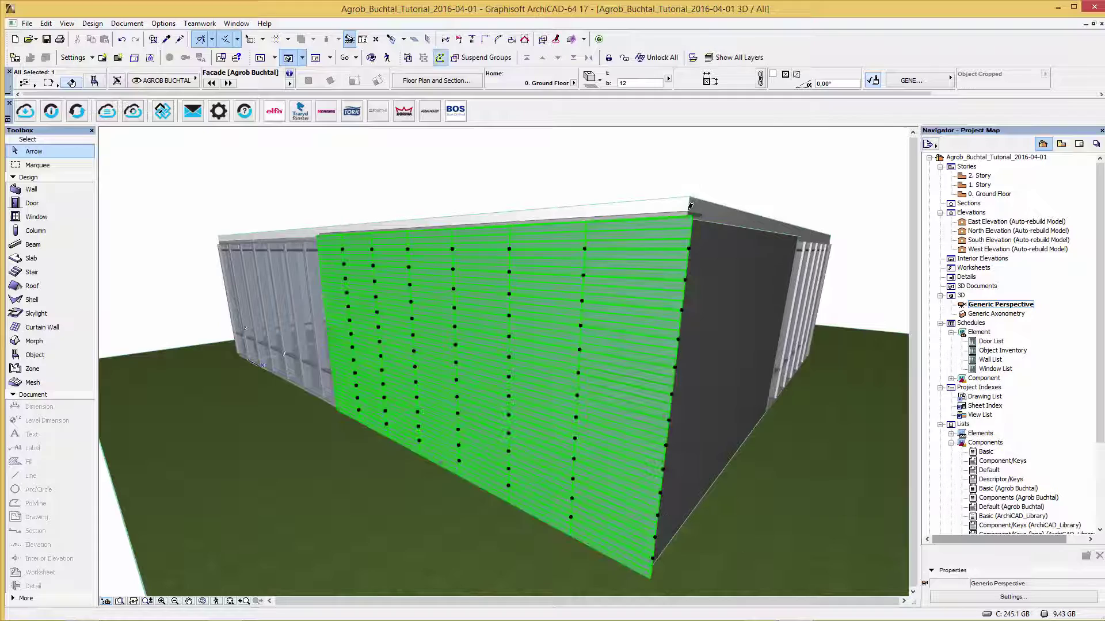
Set the facade's number of holes to 2 in its Construction settings and show the hole shape icons.
scroll(690, 318, "up", 3)
middle_click_drag(690, 318, 550, 411, "shift")
middle_click_drag(256, 452, 231, 409, "shift")
left_click(307, 385)
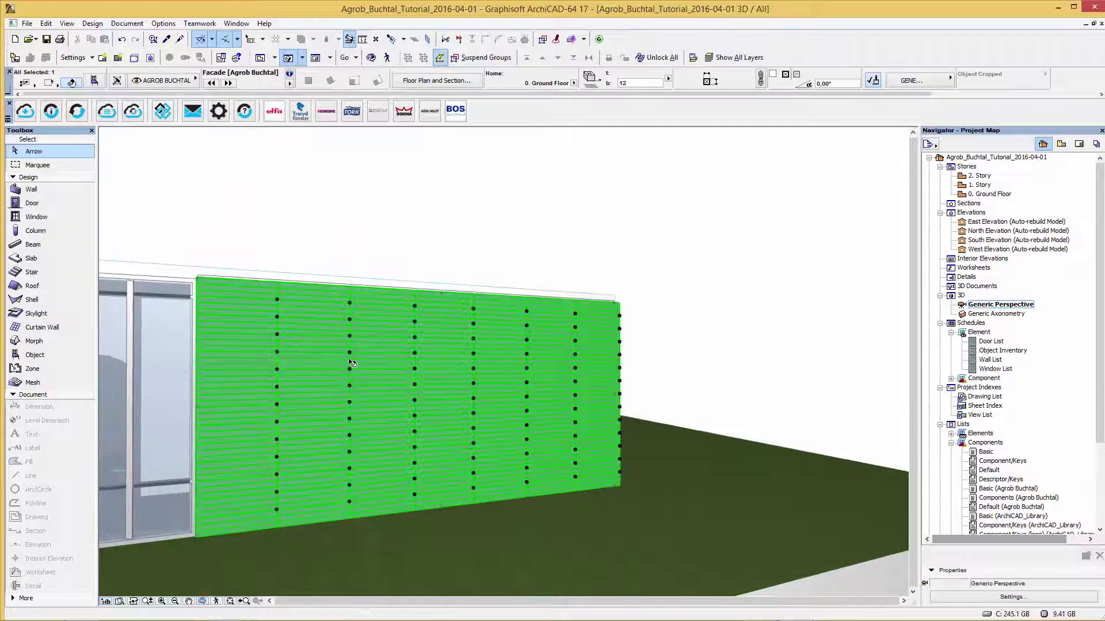
double_click(427, 392)
left_click(604, 364)
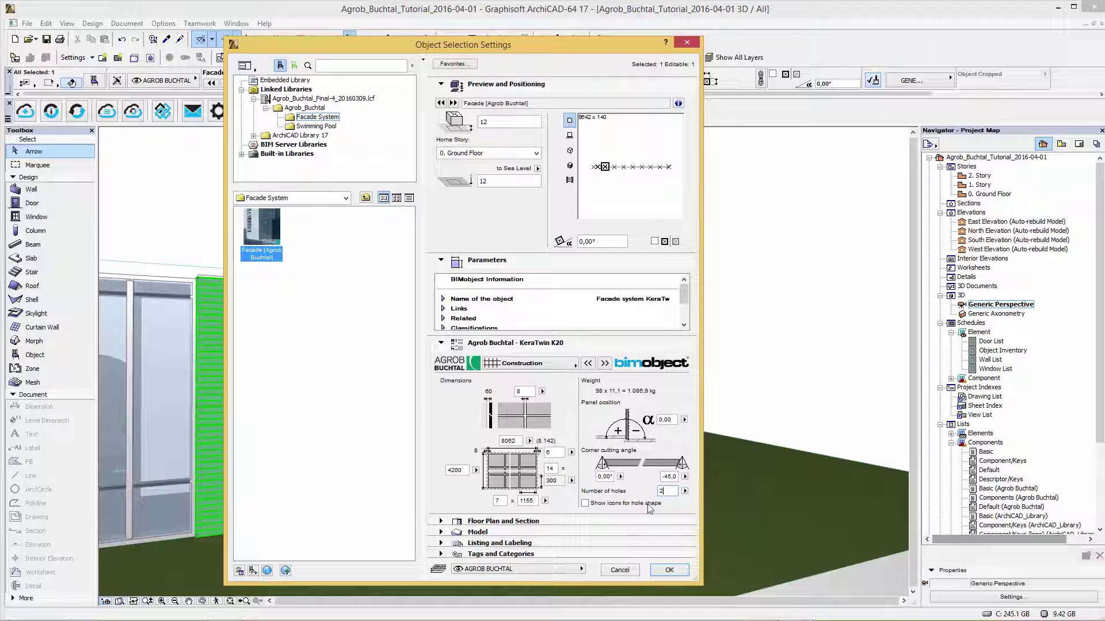
left_click(667, 570)
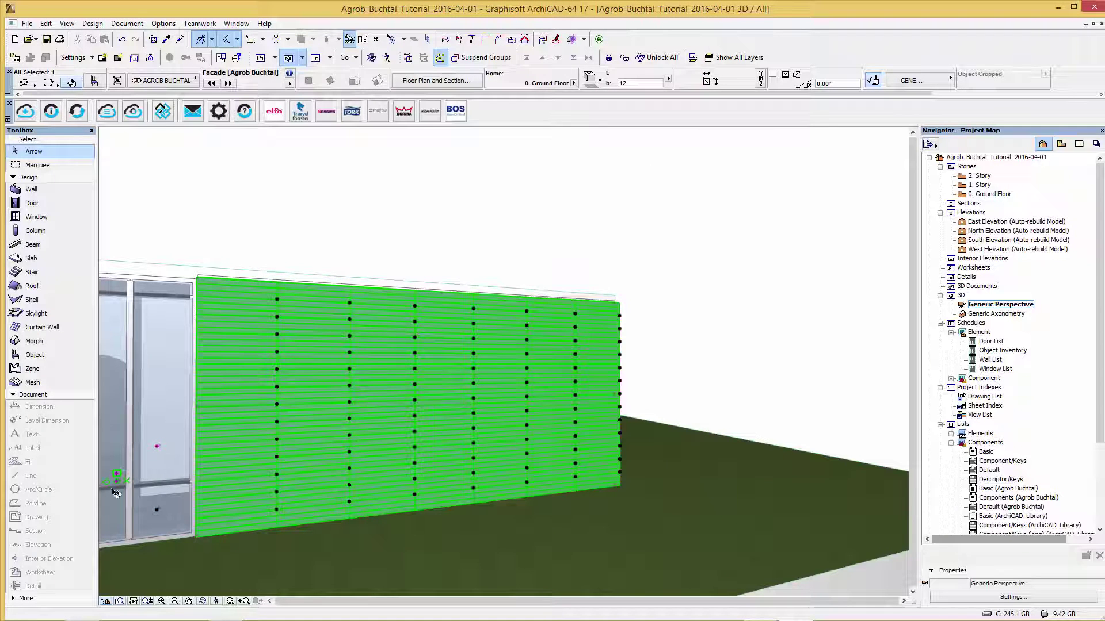
Choose Rectangle as the hole type for the first facade hole.
scroll(101, 487, "up", 3)
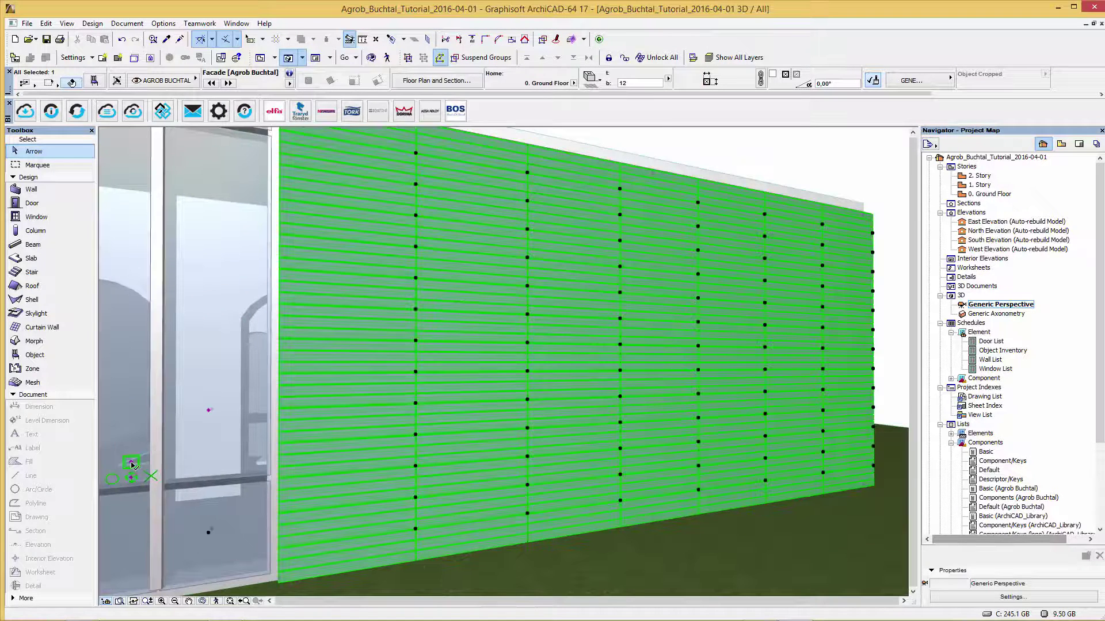
left_click(133, 464)
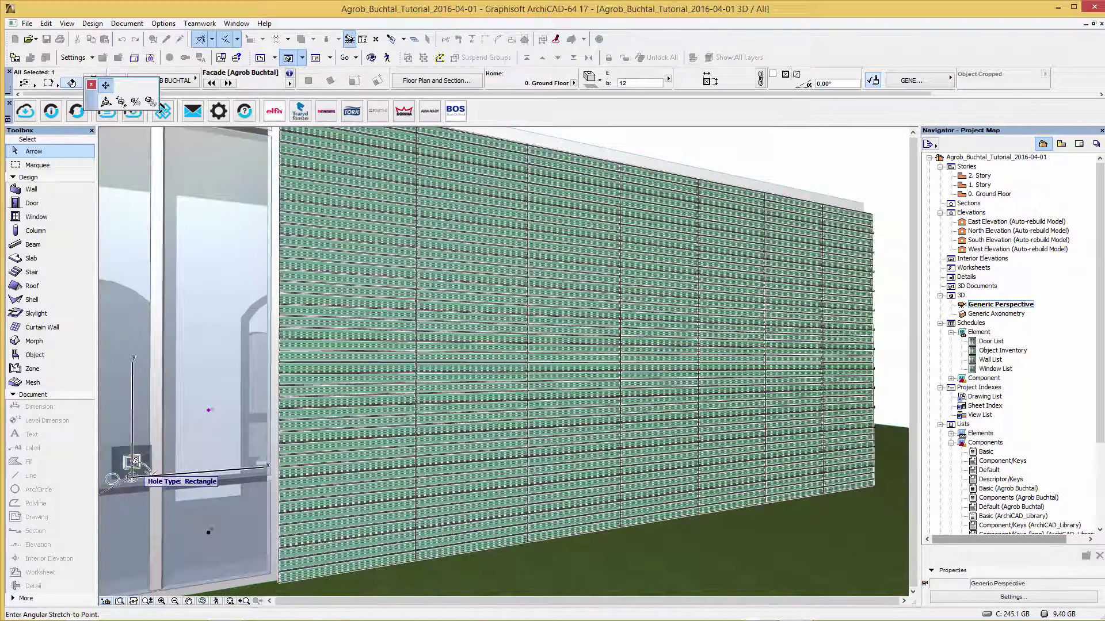
left_click(139, 500)
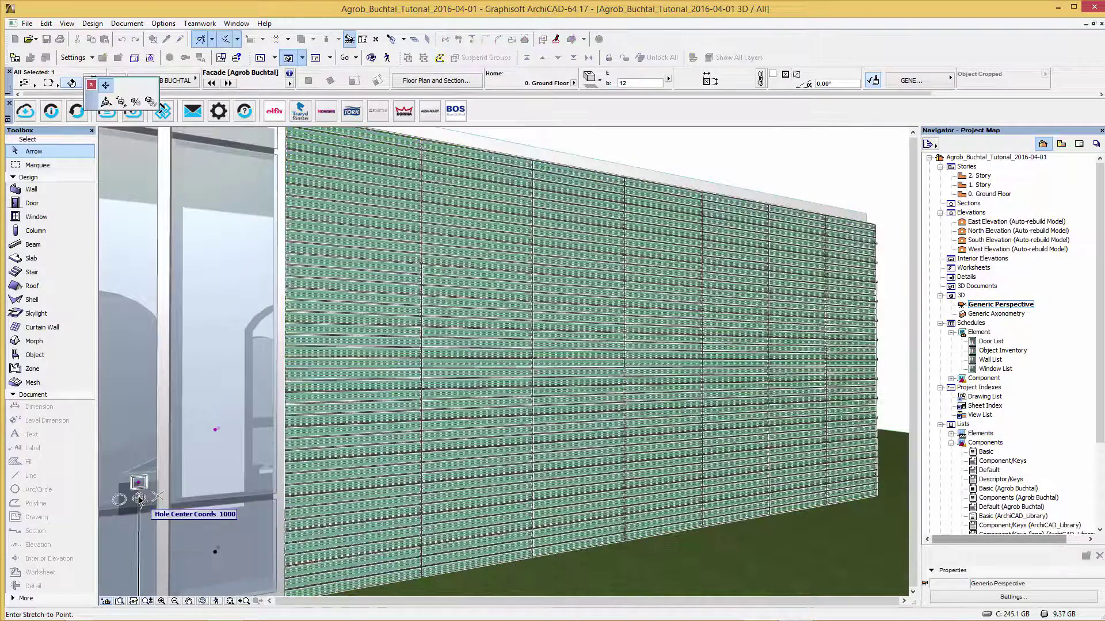
left_click(140, 500)
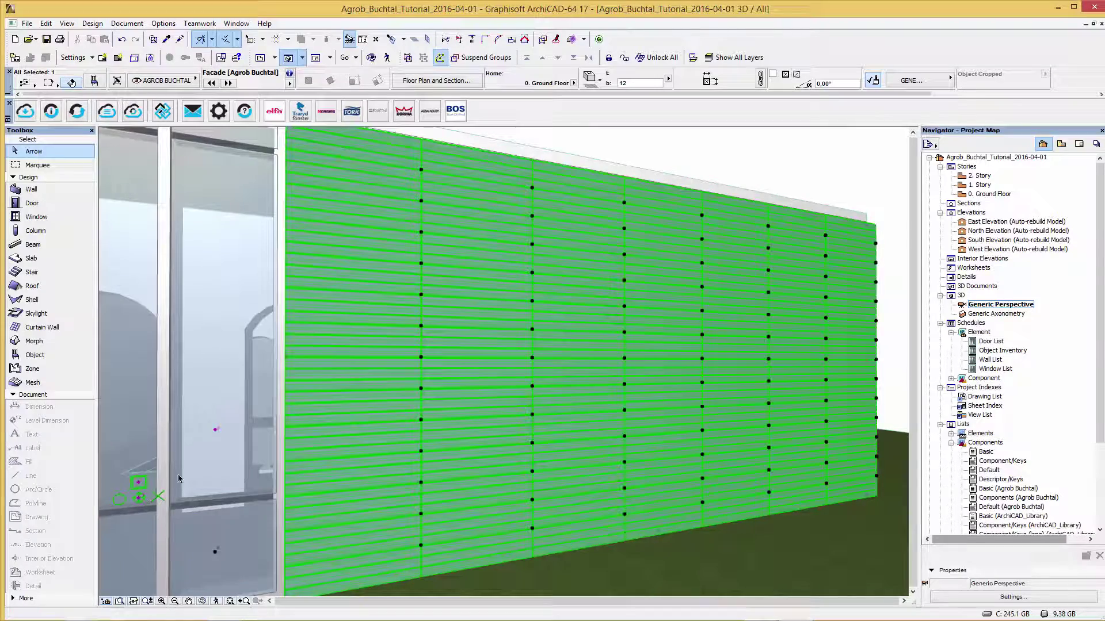
Stretch the first hole's opposite corners to form a rectangular opening three panel columns wide in the upper middle of the facade.
left_click(216, 430)
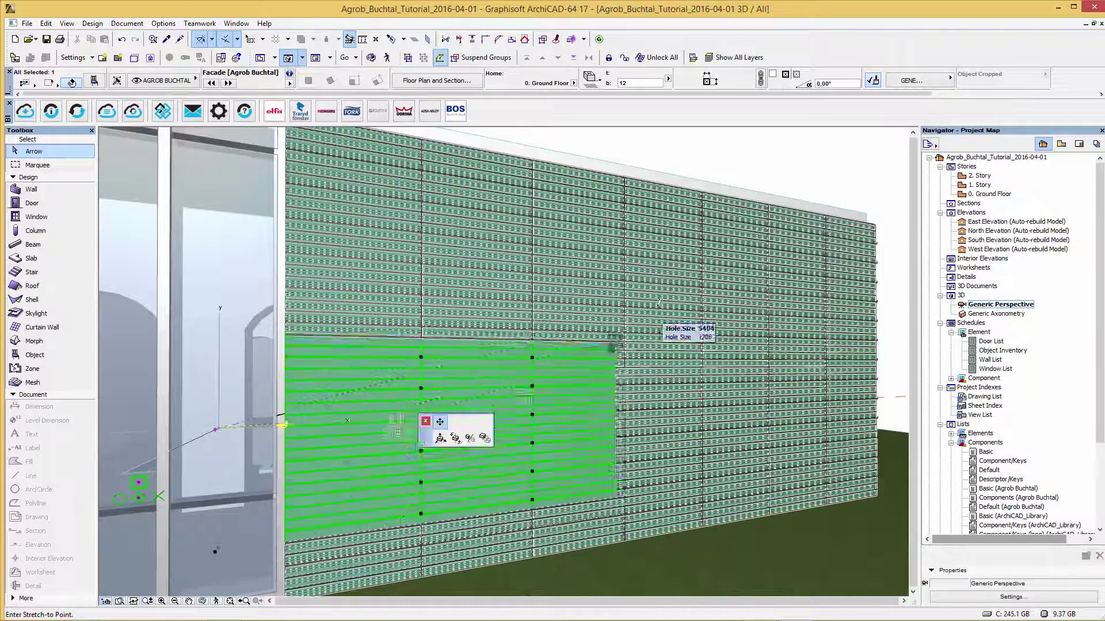
left_click(765, 272)
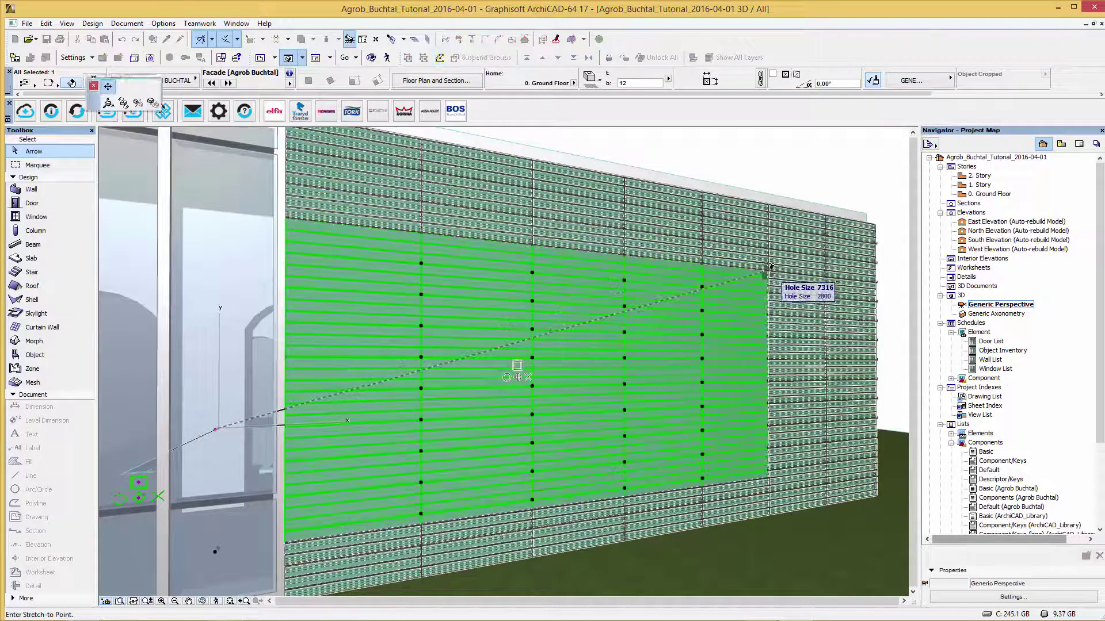
scroll(198, 539, "down", 3)
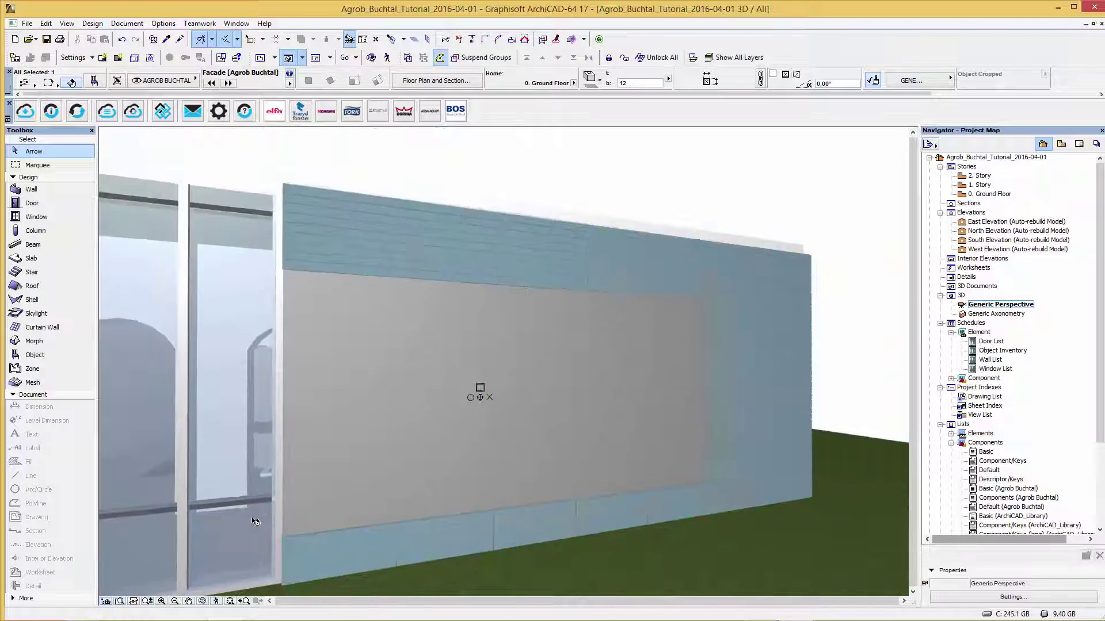
left_click(104, 562)
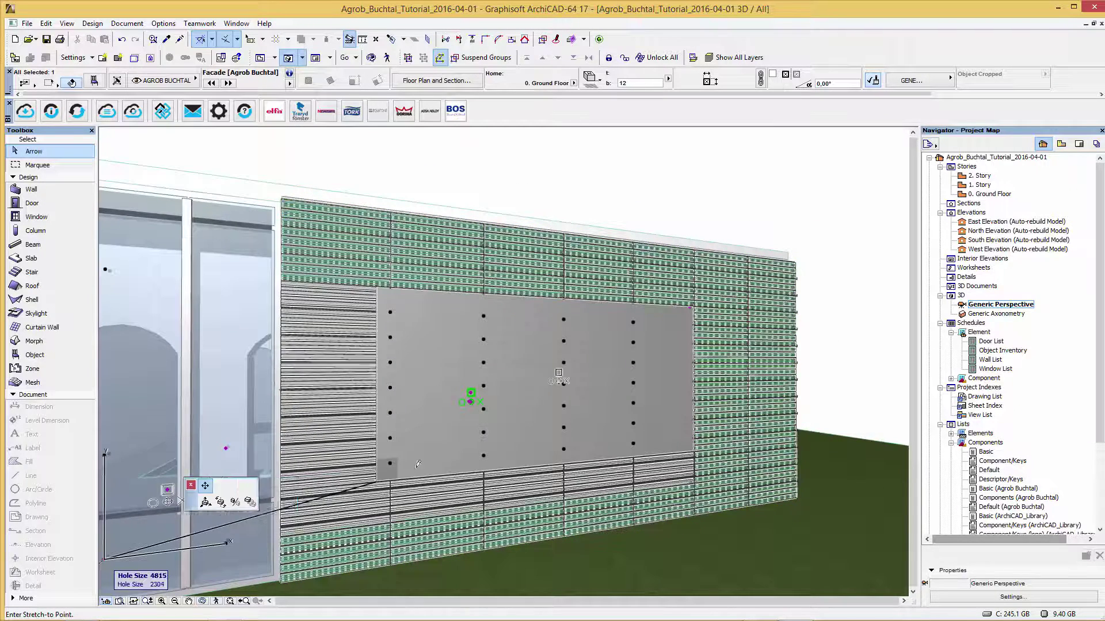
left_click(483, 360)
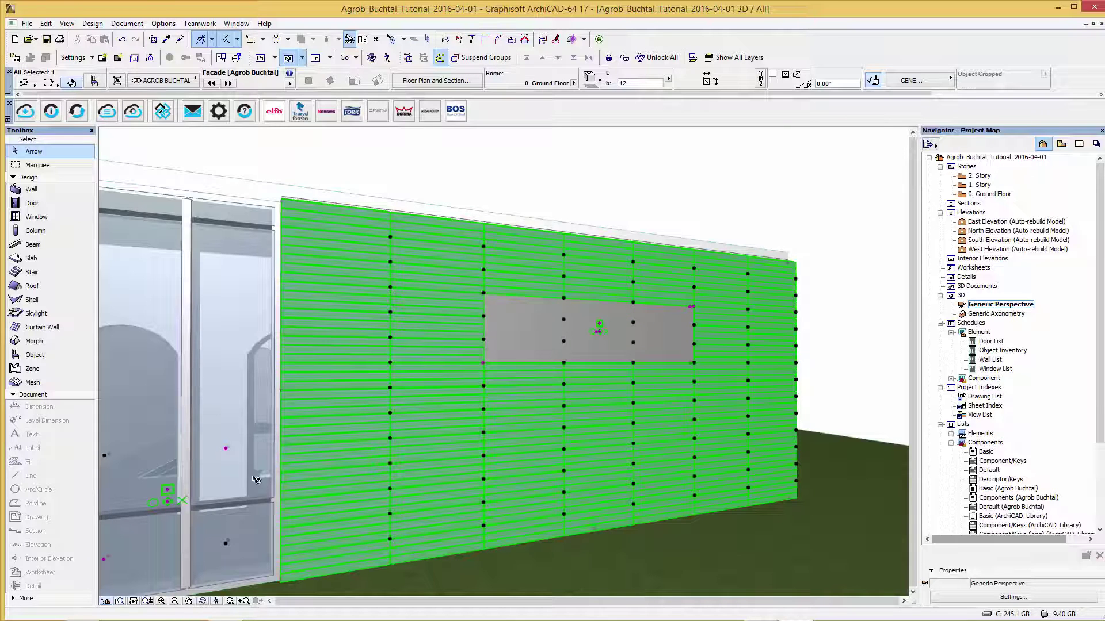
Stretch the second hole's opposite corners into a narrow opening two panel columns wide, below the first and nearer the curtain wall.
left_click(227, 449)
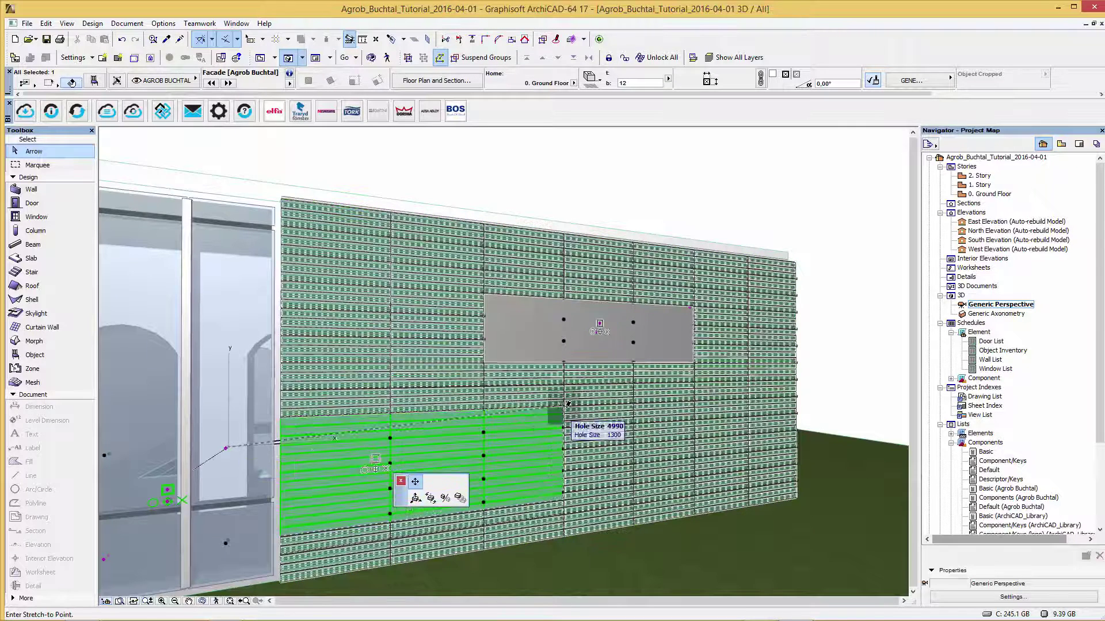
left_click(563, 408)
left_click(104, 559)
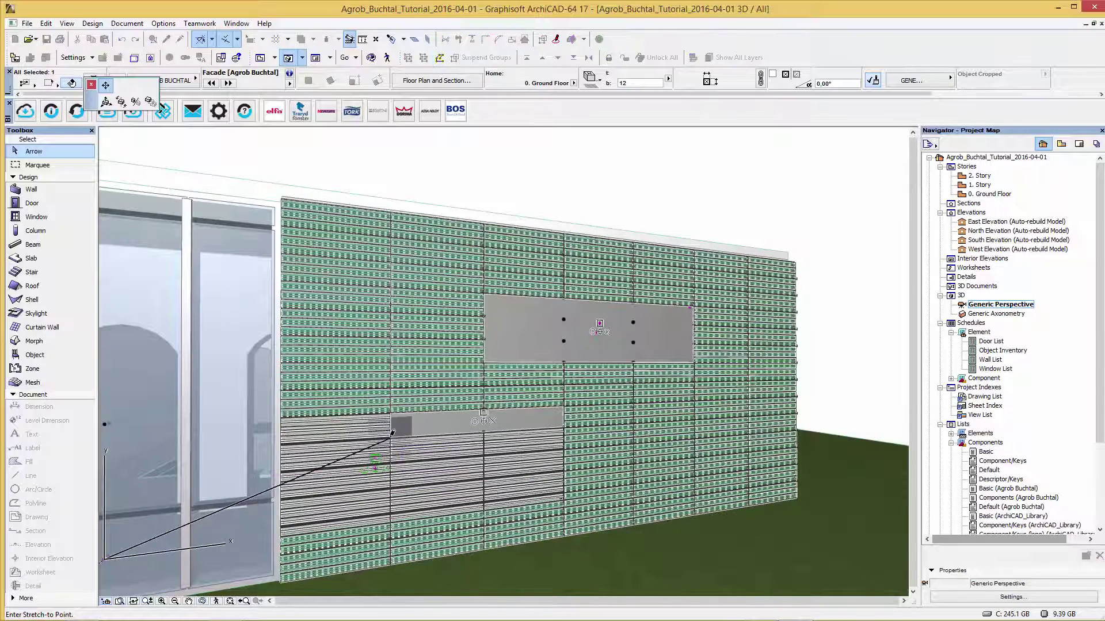
left_click(400, 471)
Turn off the hole shape icons in the facade's settings and deselect the facade.
scroll(475, 390, "up", 4)
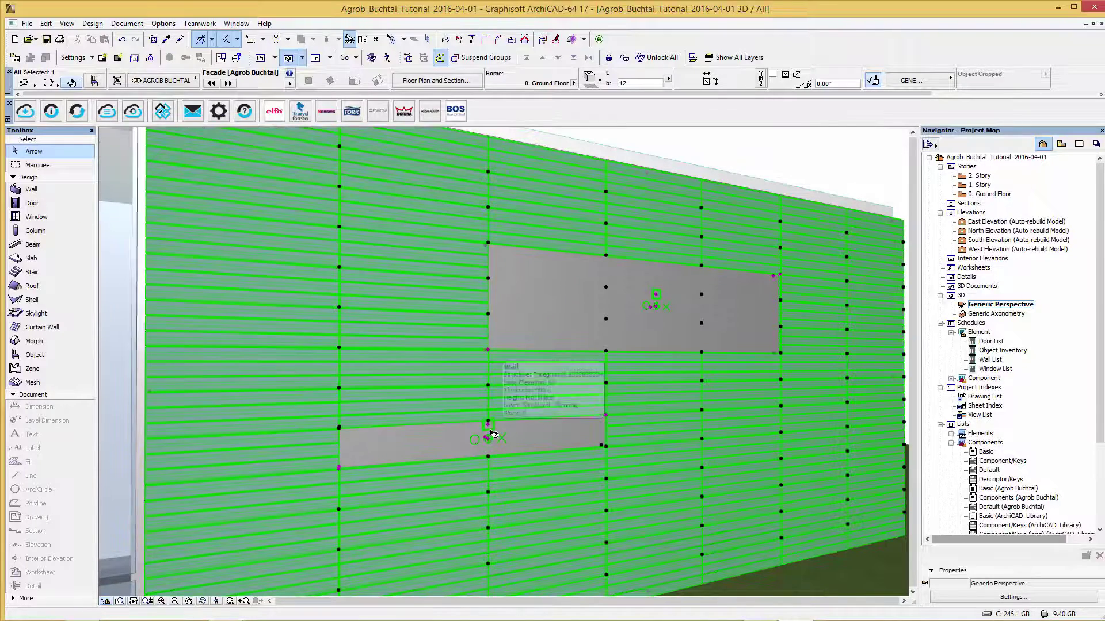
key("ctrl+t")
left_click(586, 503)
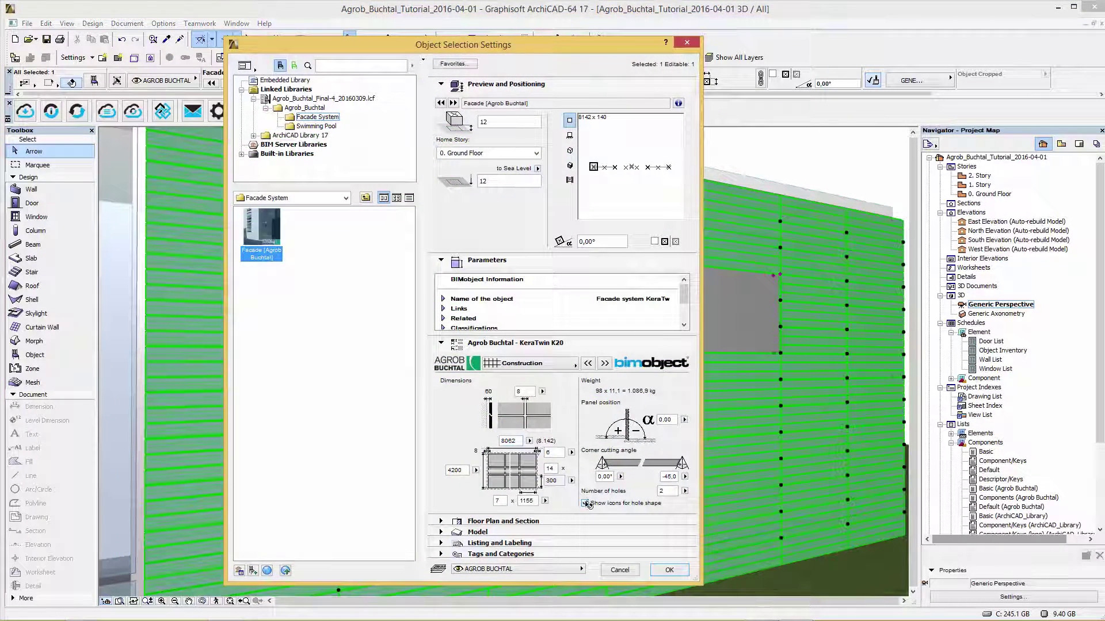
left_click(667, 571)
key("Escape")
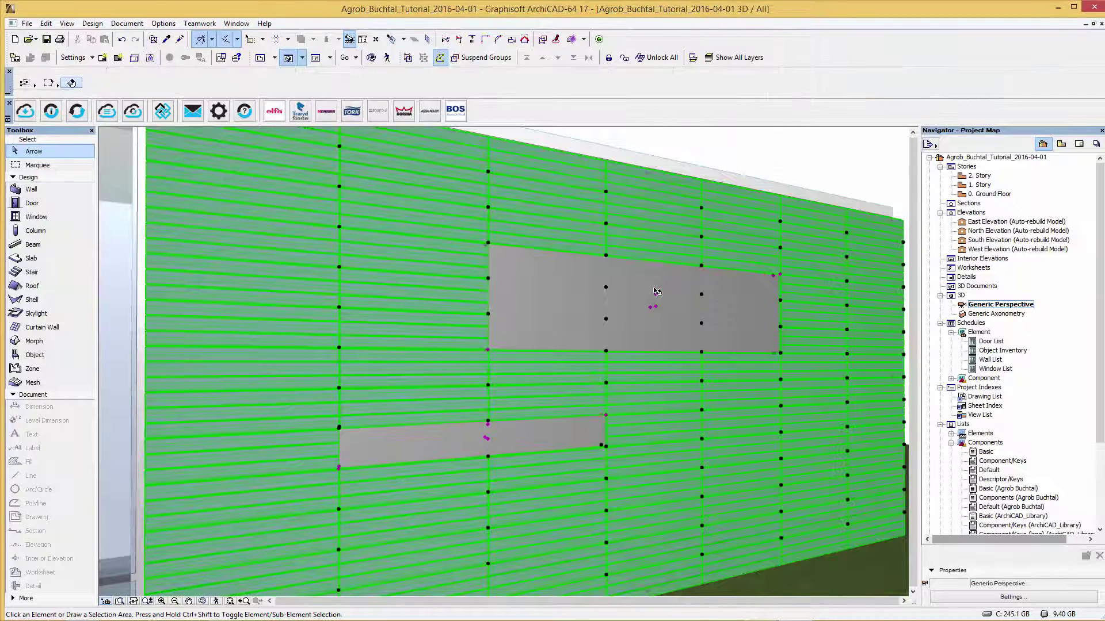
On the ground floor plan, place a second facade object along the outer face of the lower wall.
double_click(983, 195)
scroll(604, 316, "down", 8)
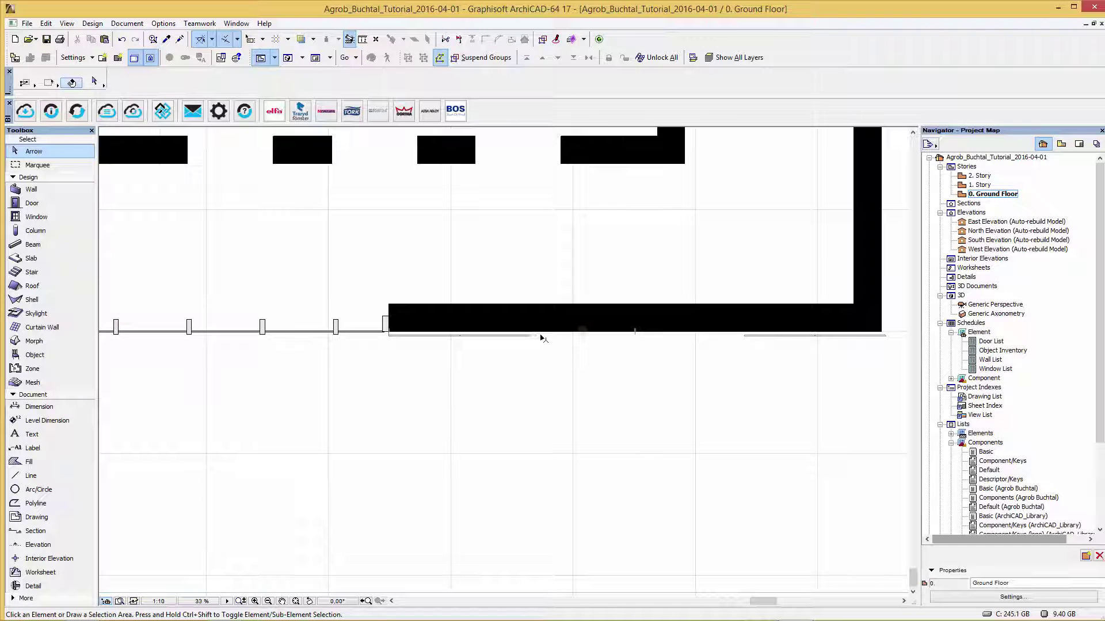
left_click(397, 335, "alt")
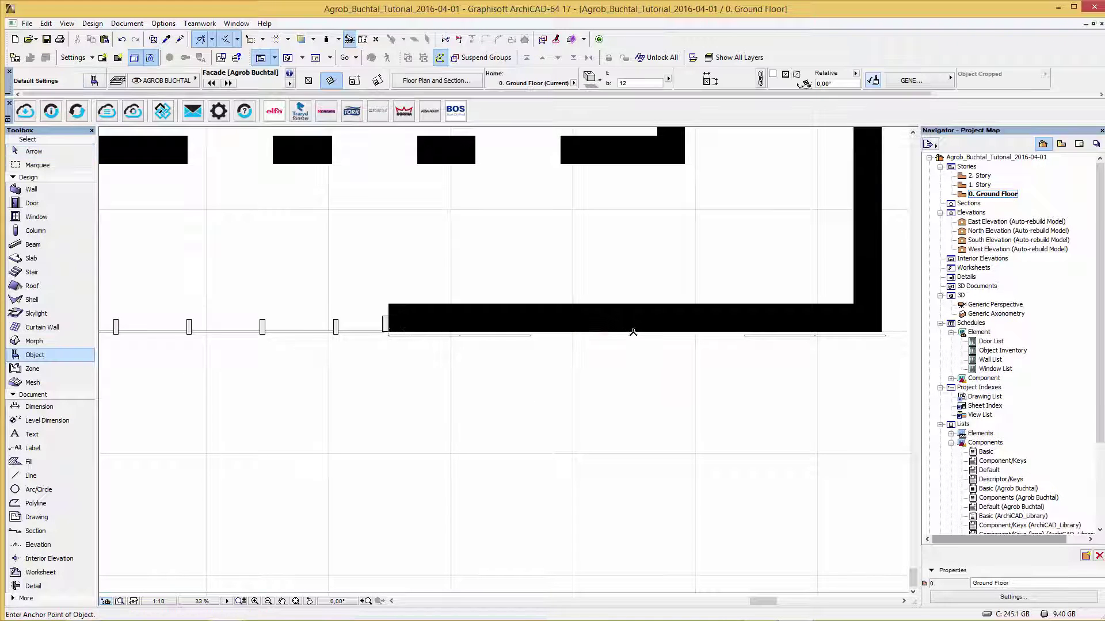
scroll(633, 333, "up", 2)
left_click(632, 332)
left_click(665, 338)
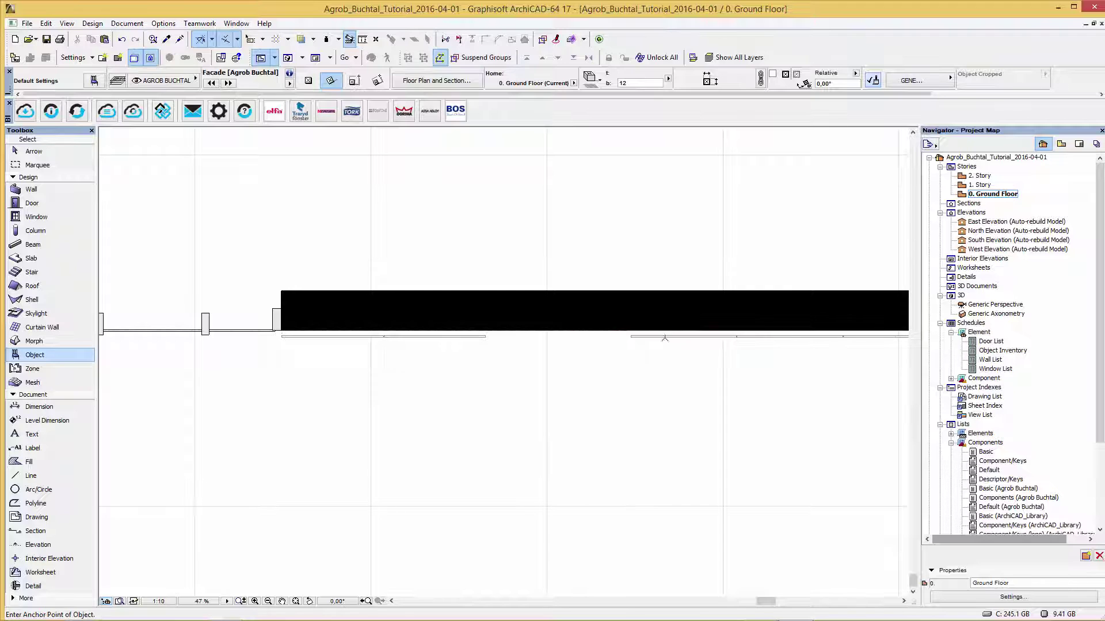
key("Escape")
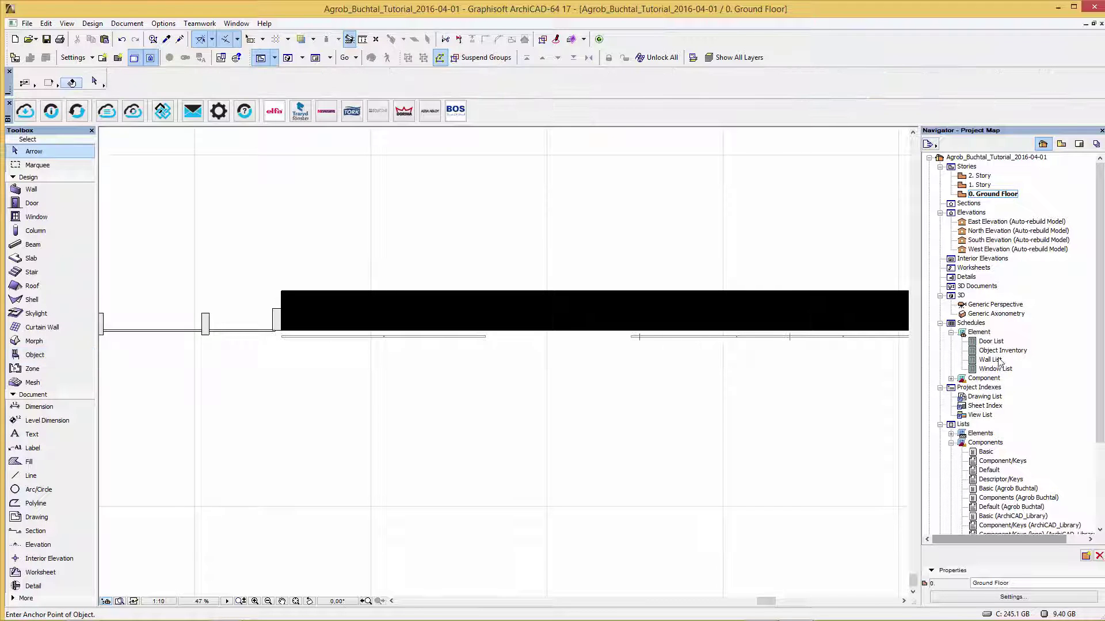
In the generic perspective, stretch the new facade's corners so that it exactly fills the upper opening.
double_click(998, 304)
left_click(676, 510)
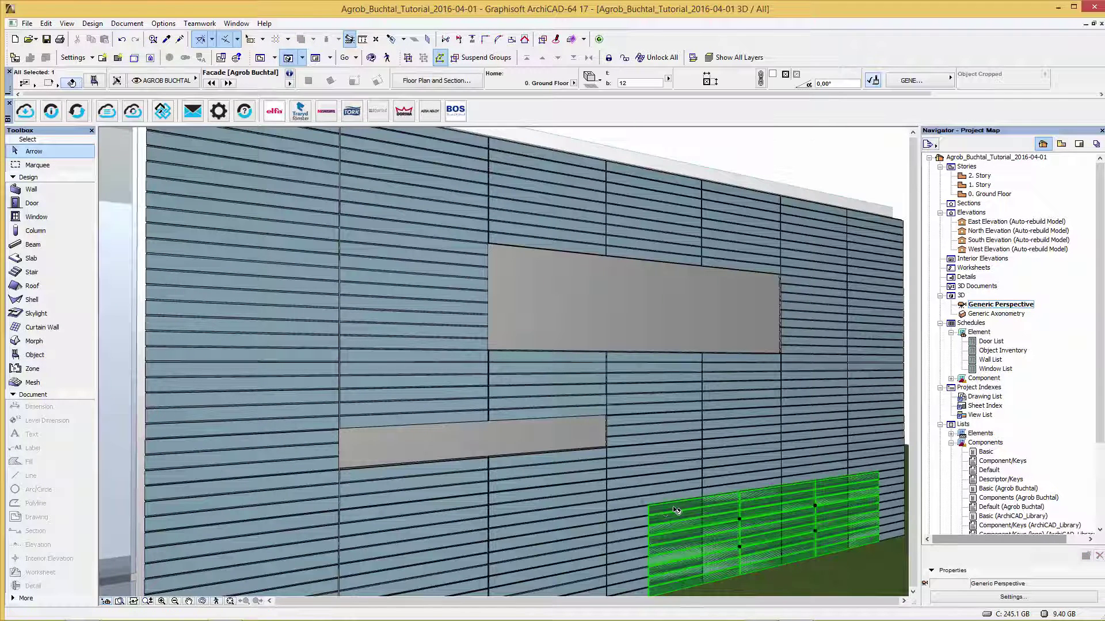
left_click(648, 506)
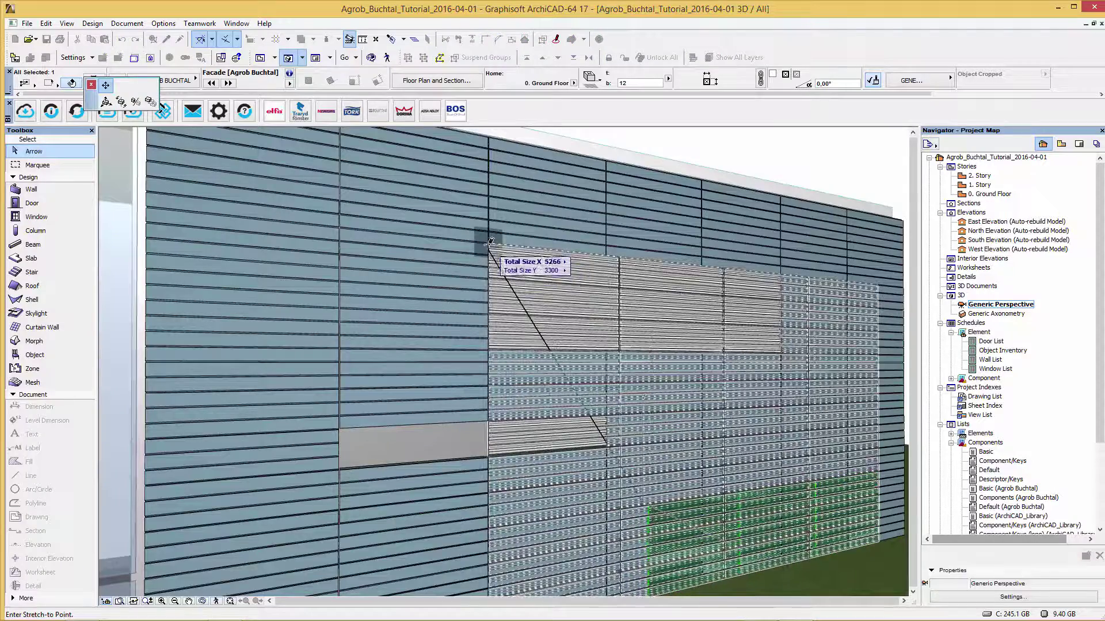
left_click(489, 244)
left_click(875, 541)
left_click(785, 481)
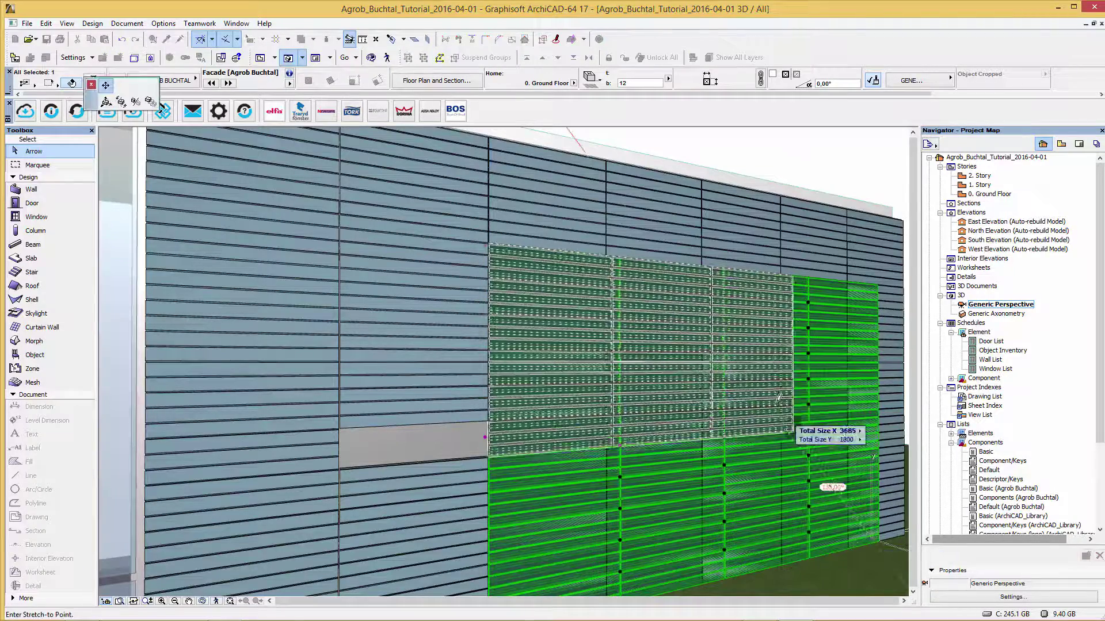
left_click(782, 351)
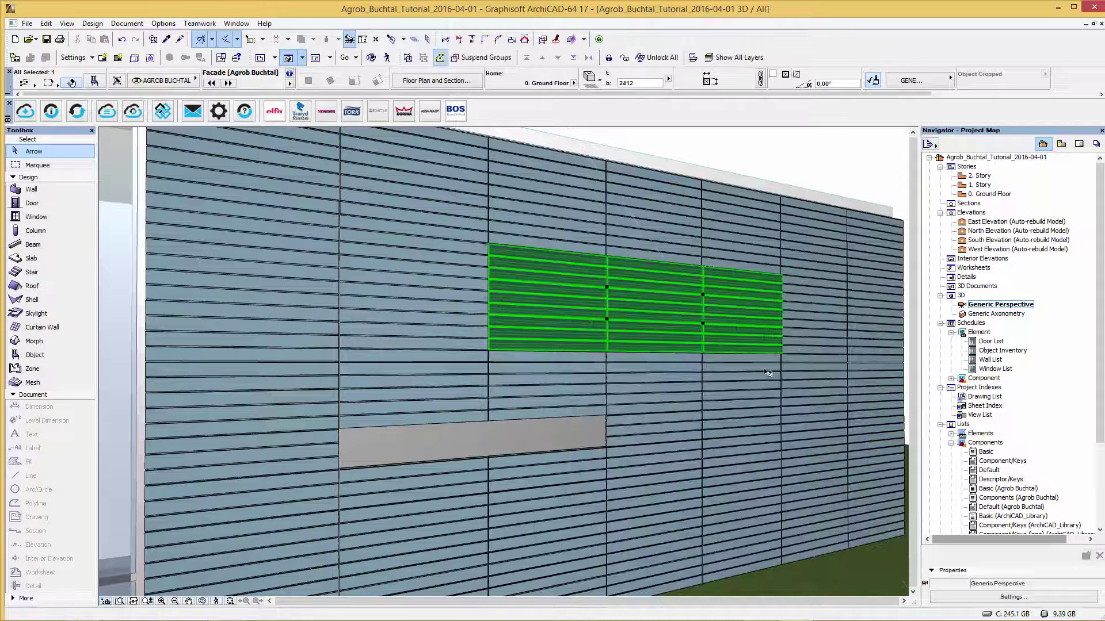
Drag a copy of the dark facade infill into the lower opening and fit it to that opening.
right_click(491, 252)
mouse_move(515, 337)
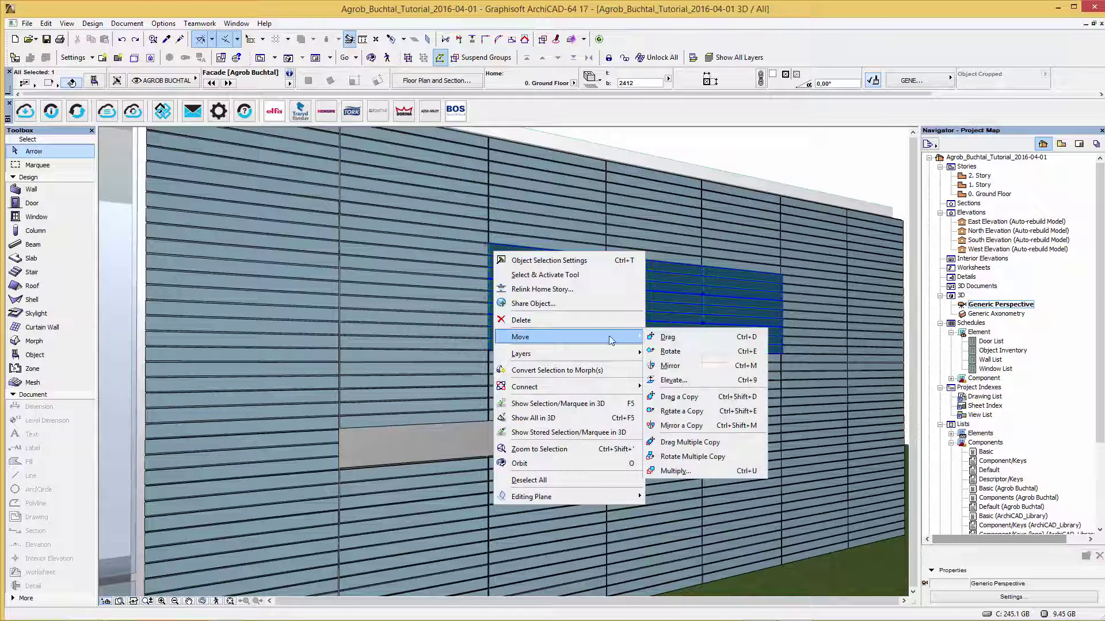
left_click(676, 397)
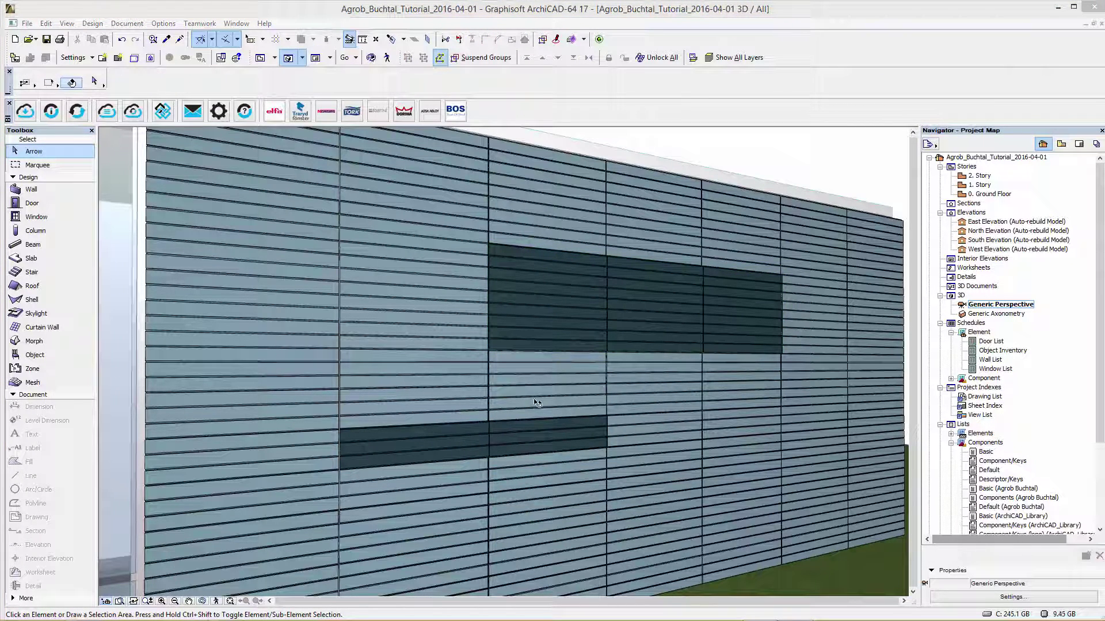
Examine the clad wall with its two dark infills and the building corner from several angles.
scroll(593, 396, "down", 5)
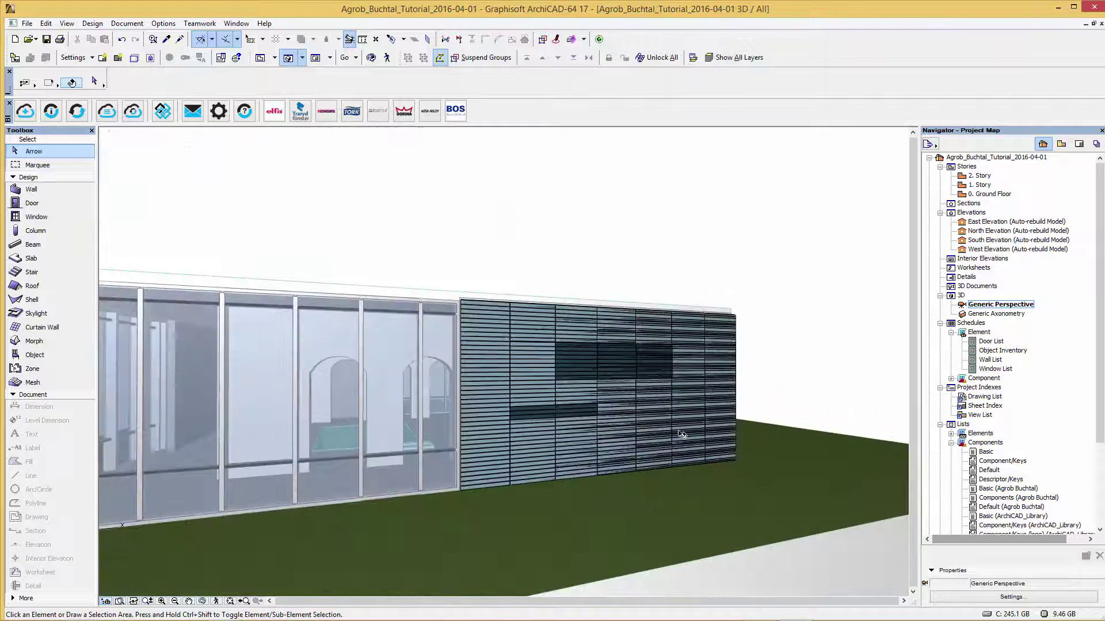
middle_click_drag(682, 434, 625, 432, "shift")
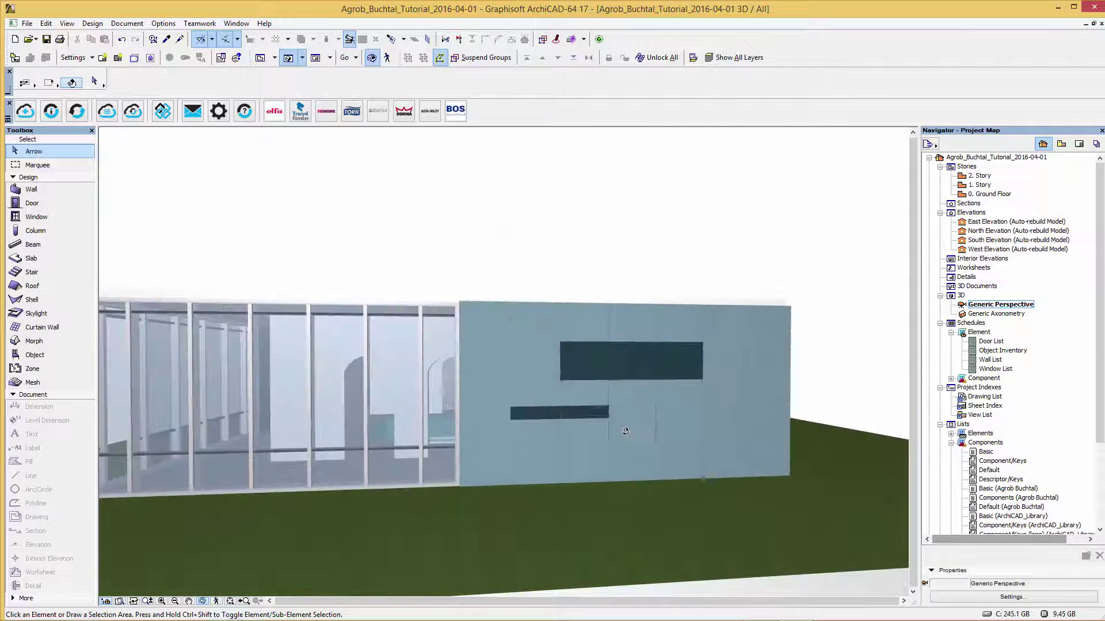
left_click(518, 469)
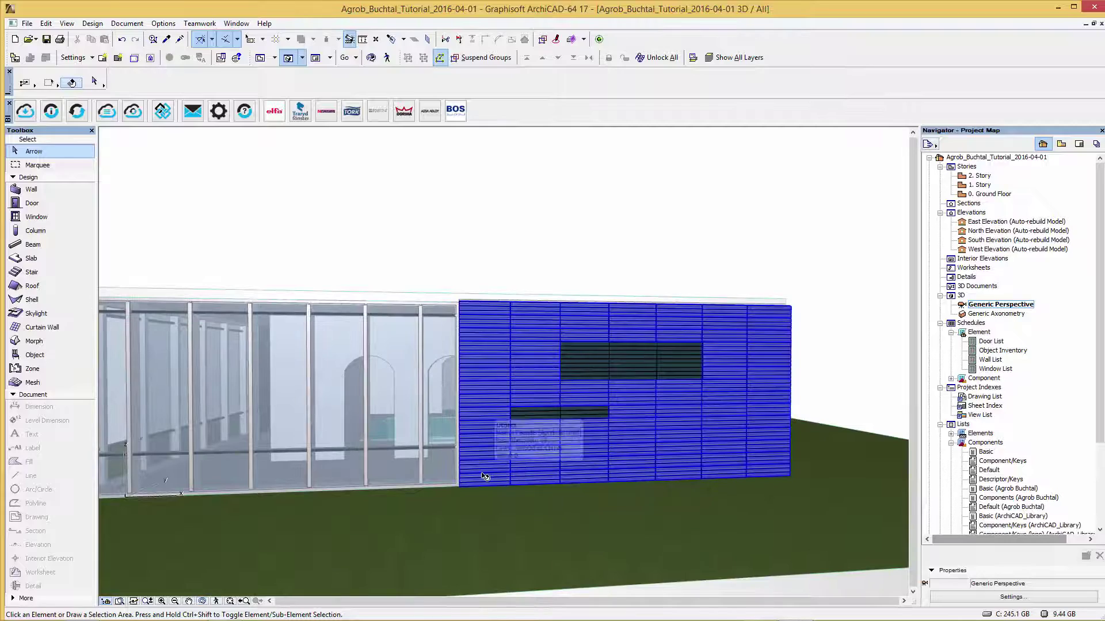
left_click(663, 285)
middle_click_drag(761, 360, 713, 406, "shift")
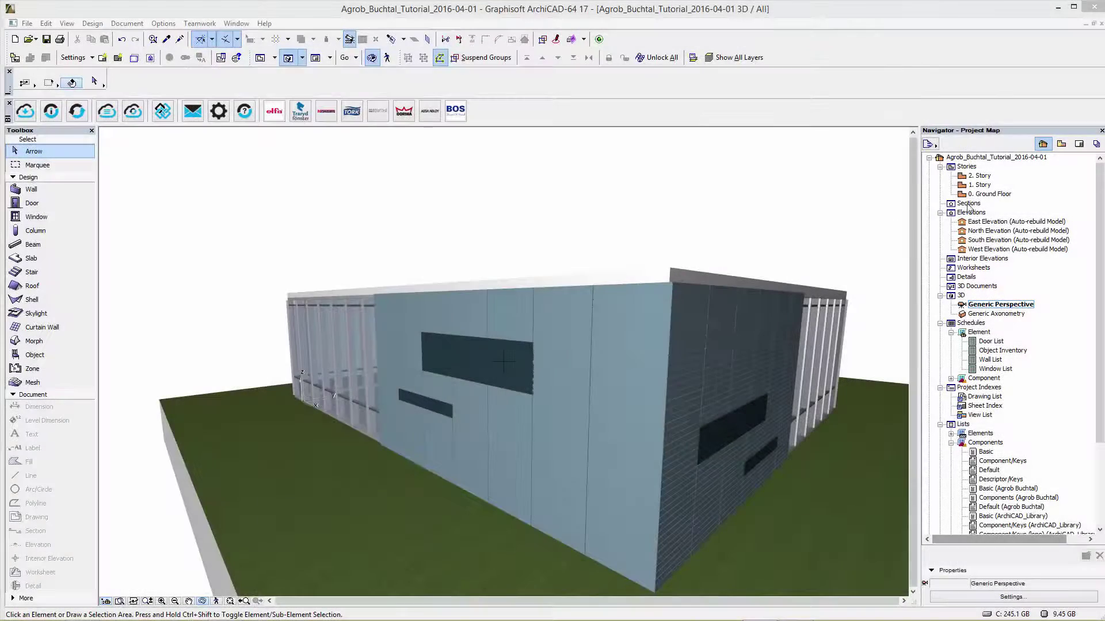
Open the ground floor plan with the swimming pool and its surrounding walls in view.
double_click(980, 194)
scroll(547, 323, "down", 8)
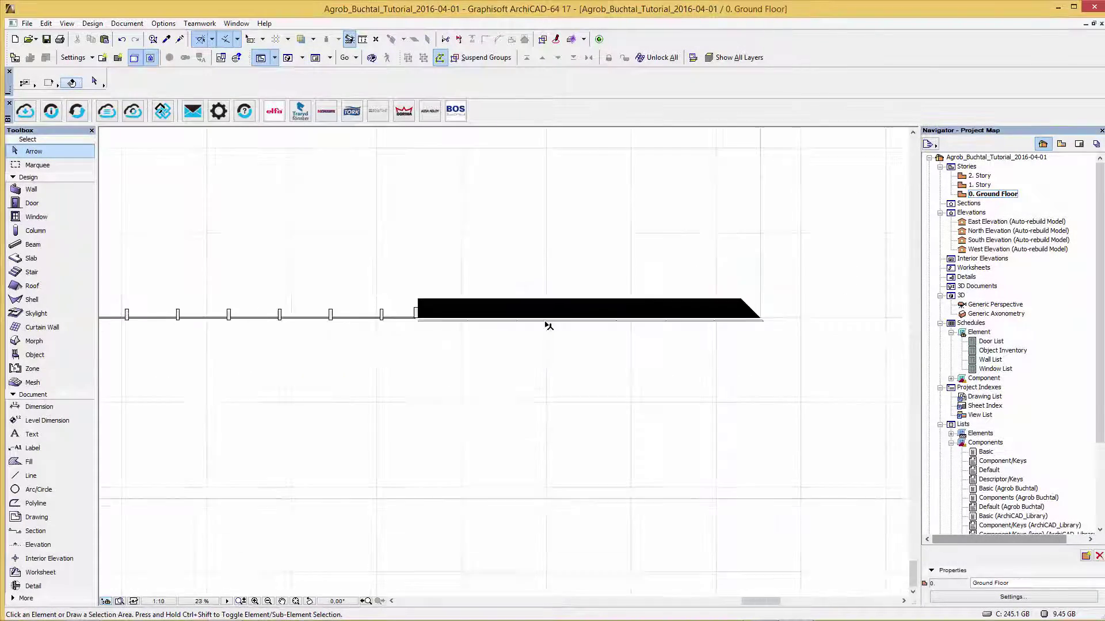
scroll(477, 237, "up", 5)
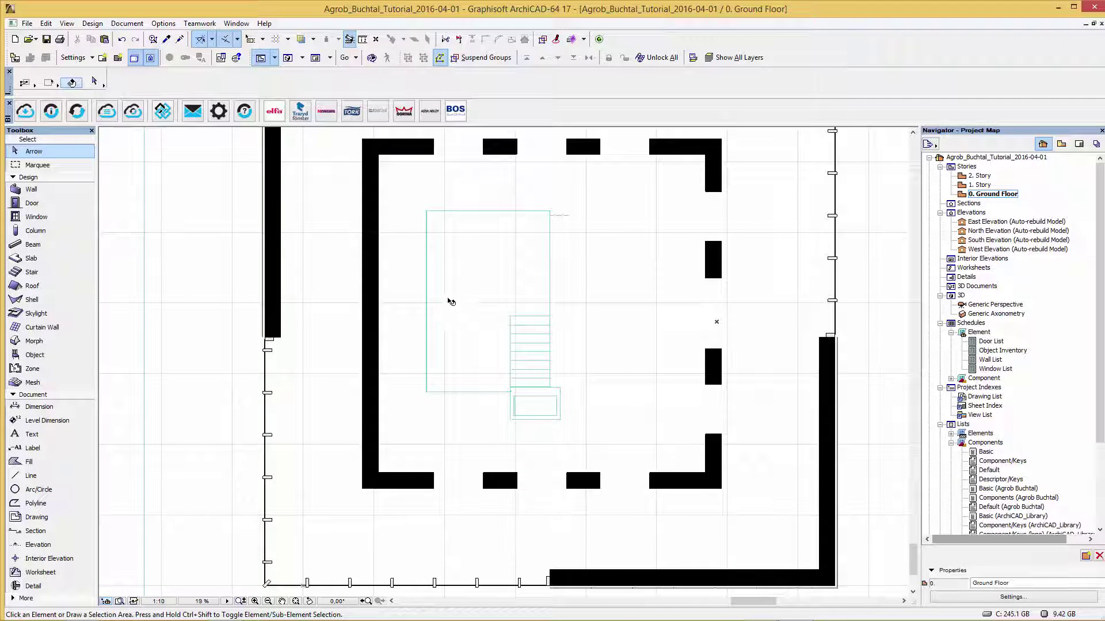
Review the pictures, description and ArchiCAD download of Agrob Buchtal's Wiesbaden swimming pool edge system in the BIMobject catalogue.
left_click(27, 113)
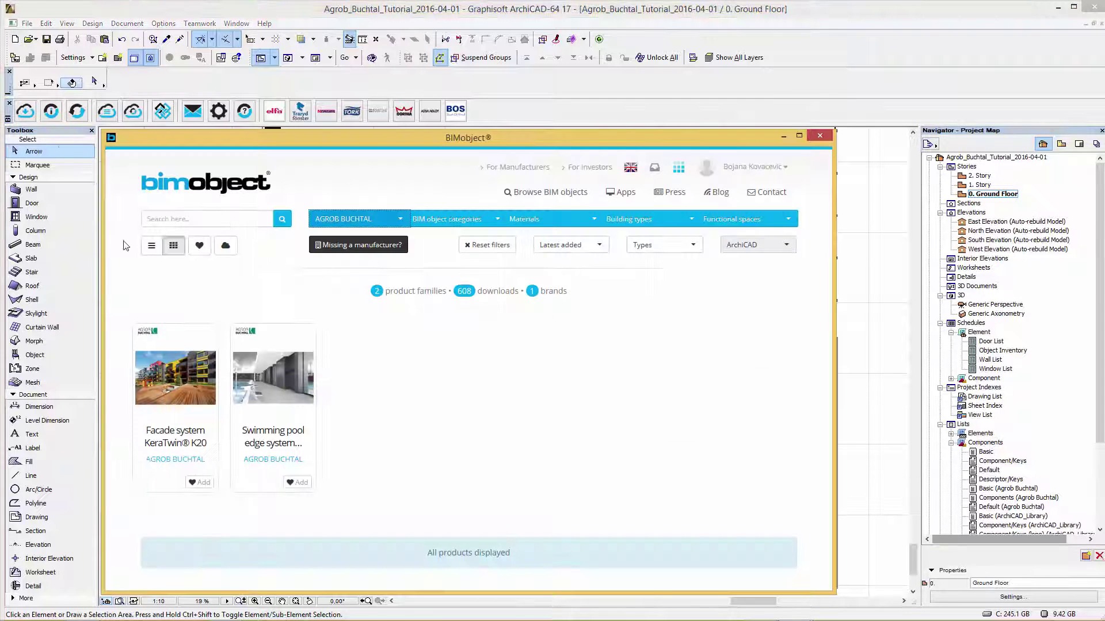
left_click(268, 356)
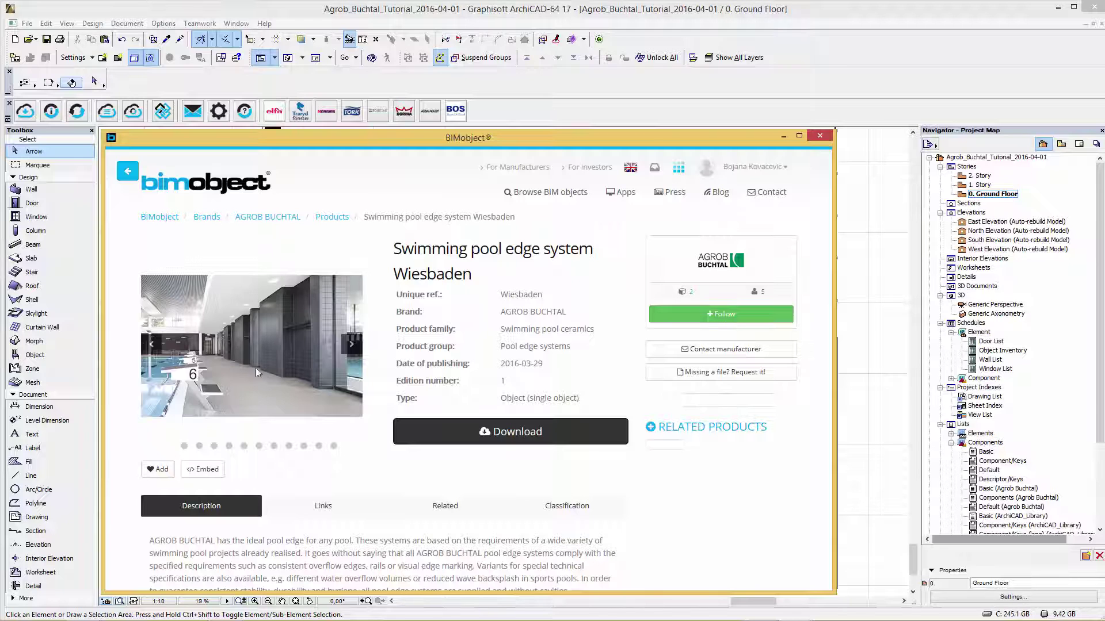
left_click(351, 345)
left_click(351, 345)
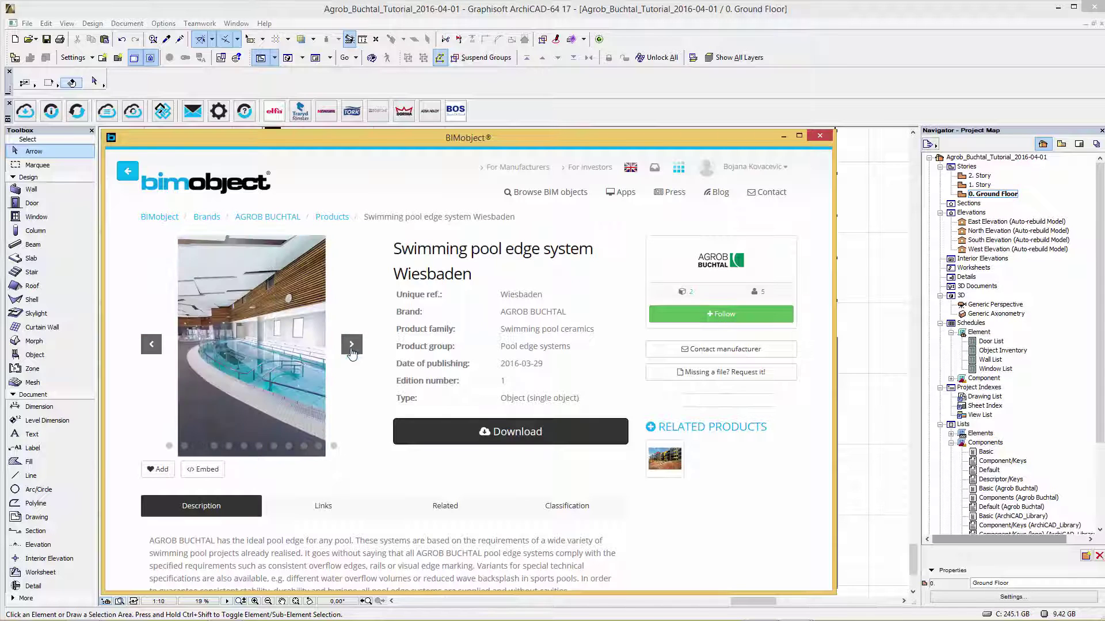
scroll(374, 460, "down", 1)
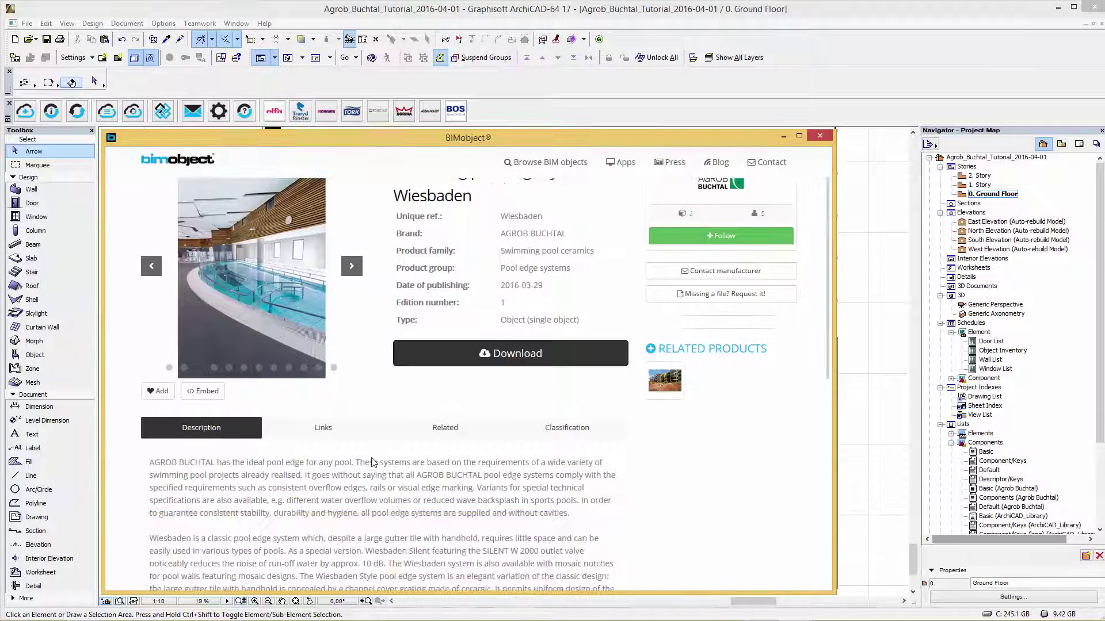
left_click(498, 364)
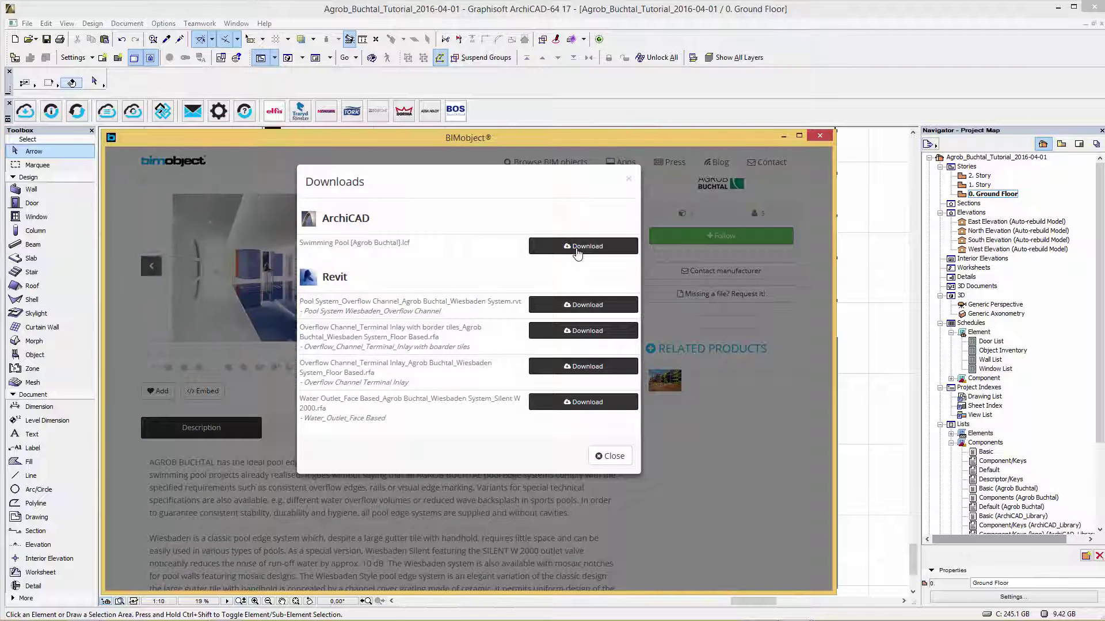
left_click(630, 182)
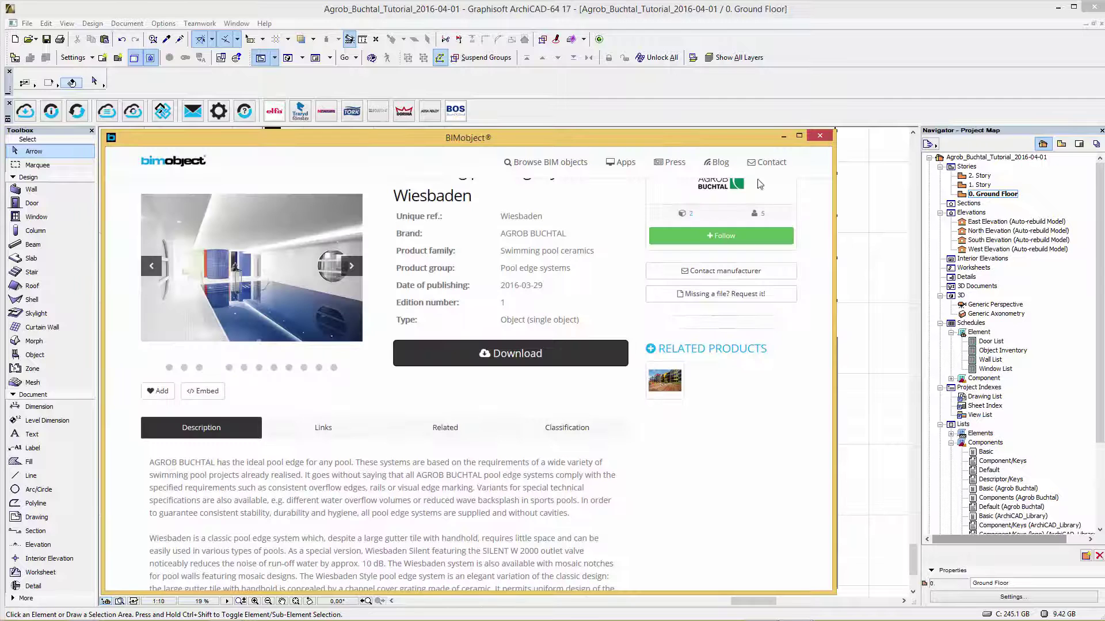
left_click(818, 138)
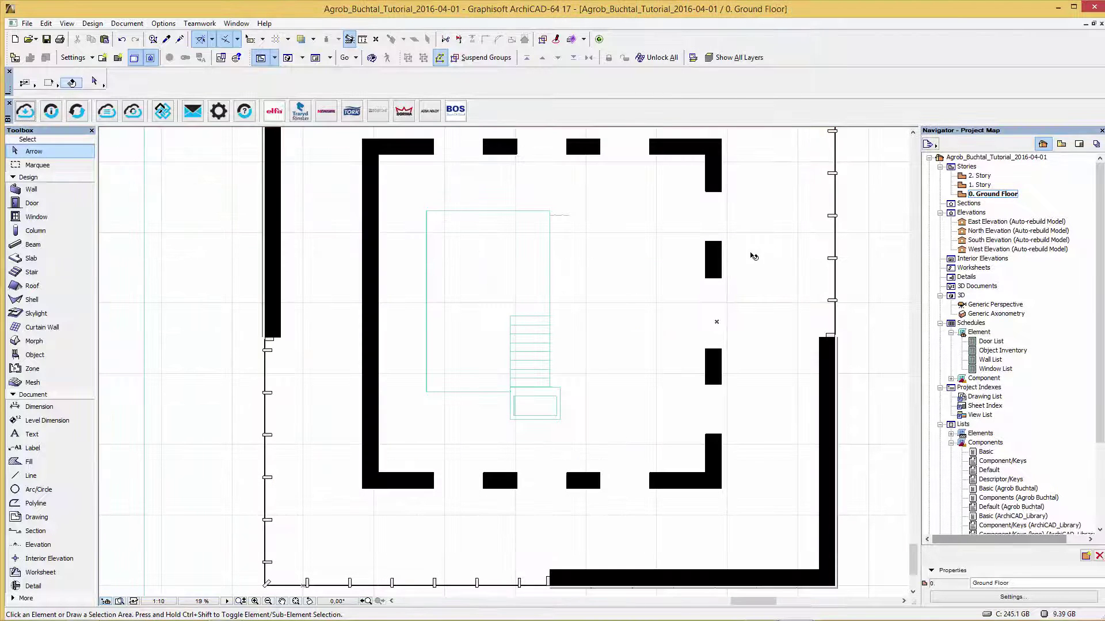
In the object defaults, choose the Swimming Pool library's Edge System with Large Channel (295x200/140) and Transverse Gratings.
double_click(34, 355)
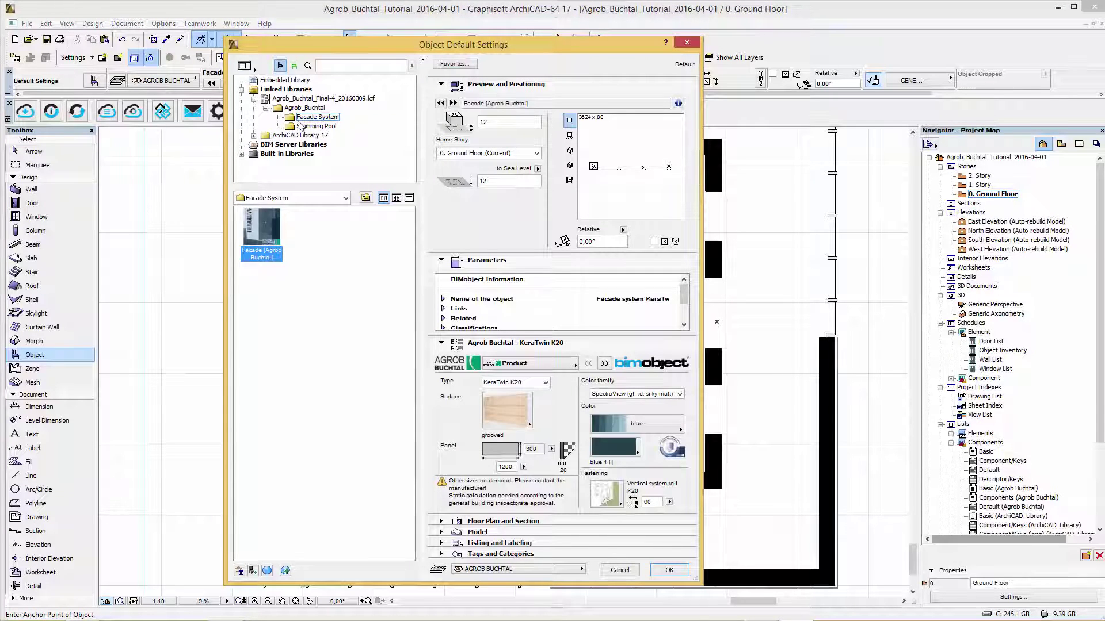
left_click(315, 126)
left_click(261, 231)
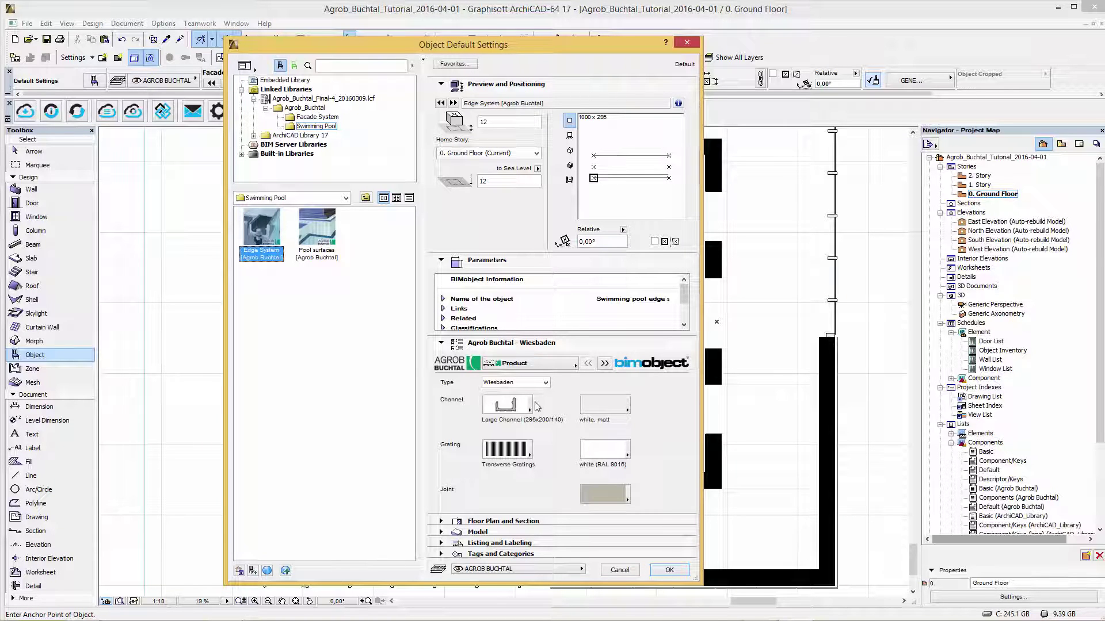
left_click(520, 413)
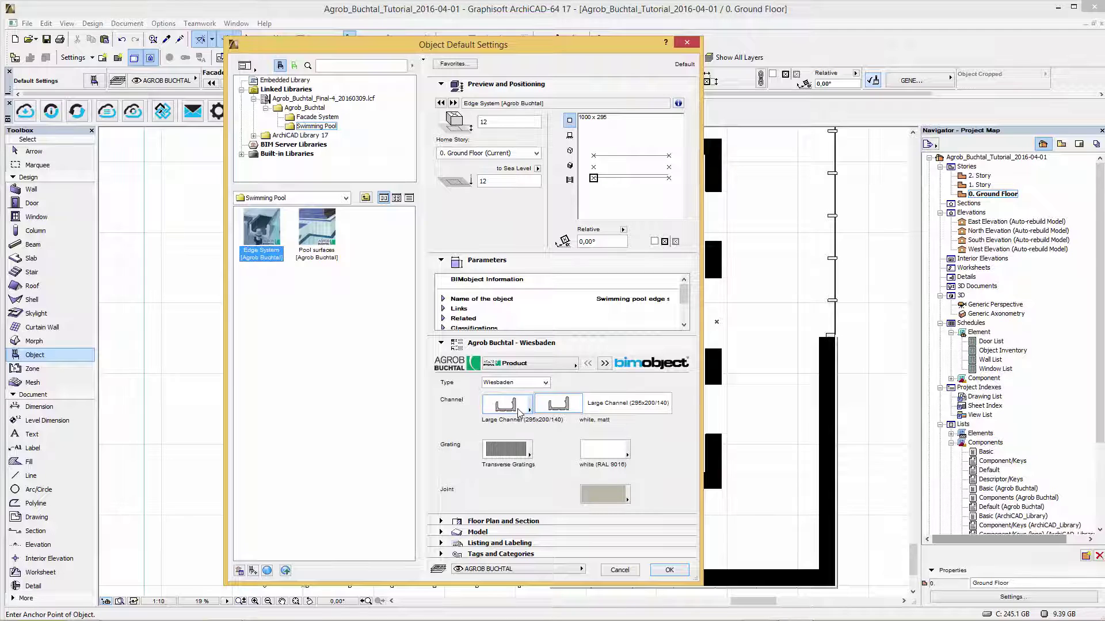
left_click(519, 412)
left_click(503, 453)
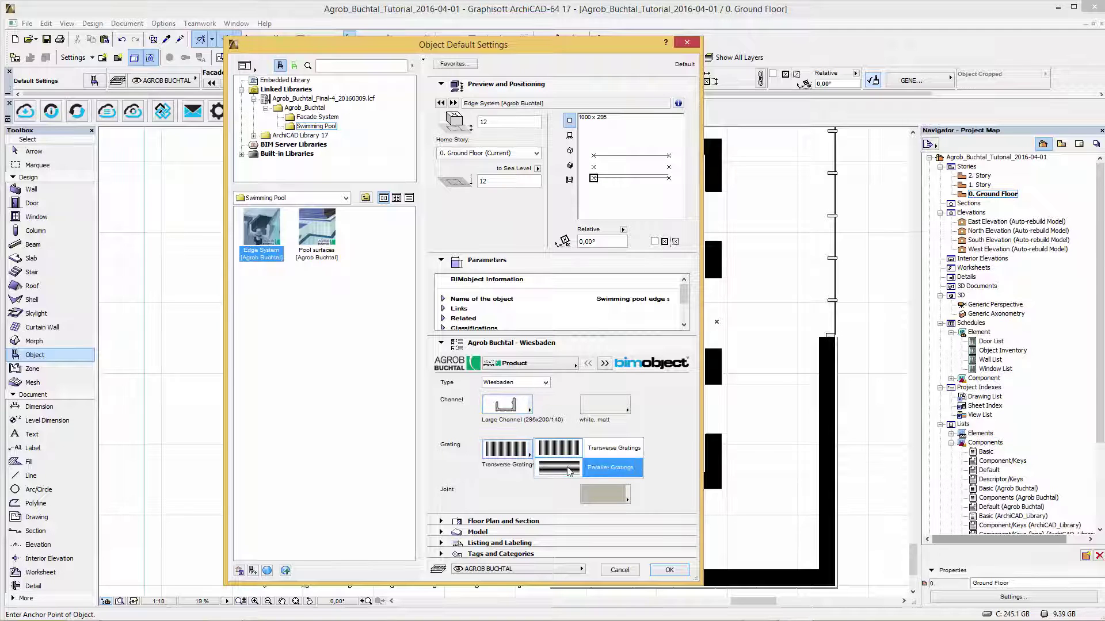
left_click(559, 449)
Set the edge system's channel colour to blue 3 and its joint to white (RAL 9016), and accept the settings.
left_click(597, 409)
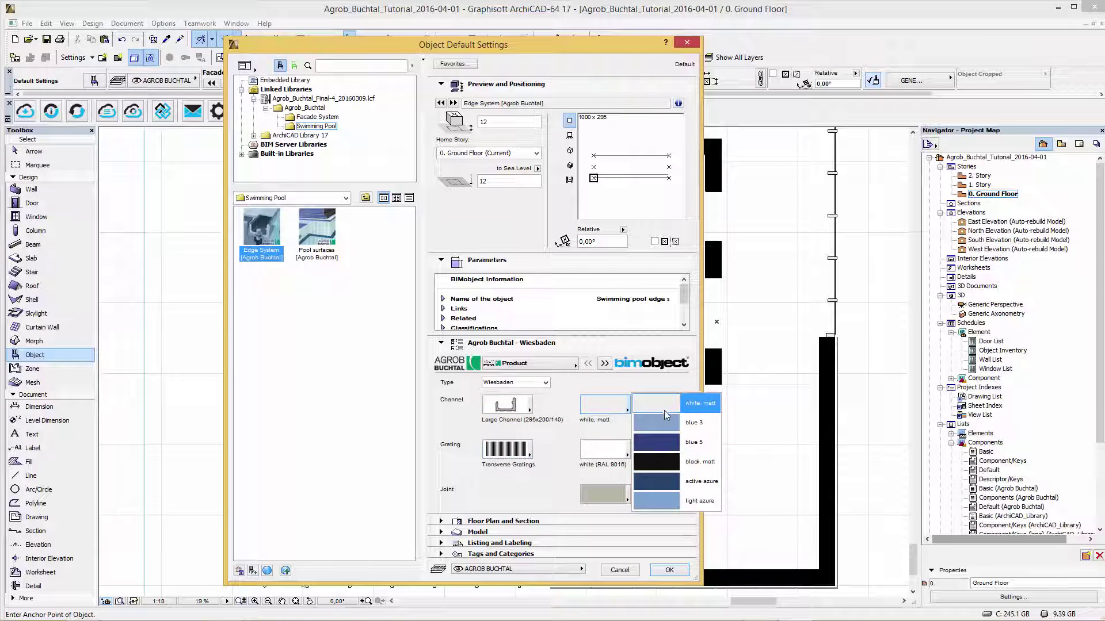
left_click(656, 424)
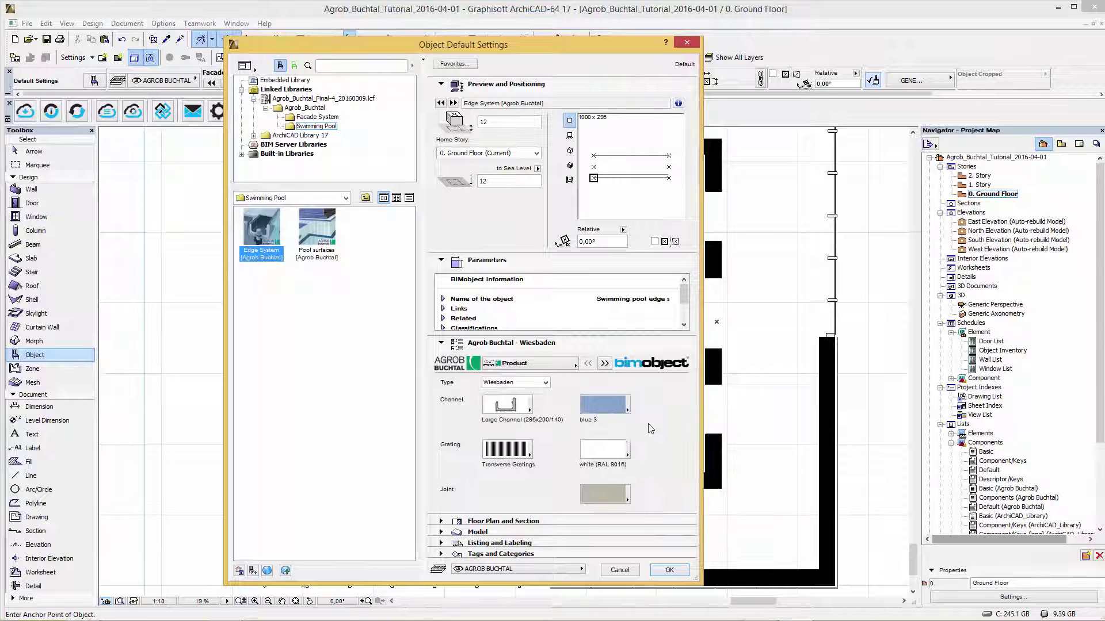
left_click(607, 499)
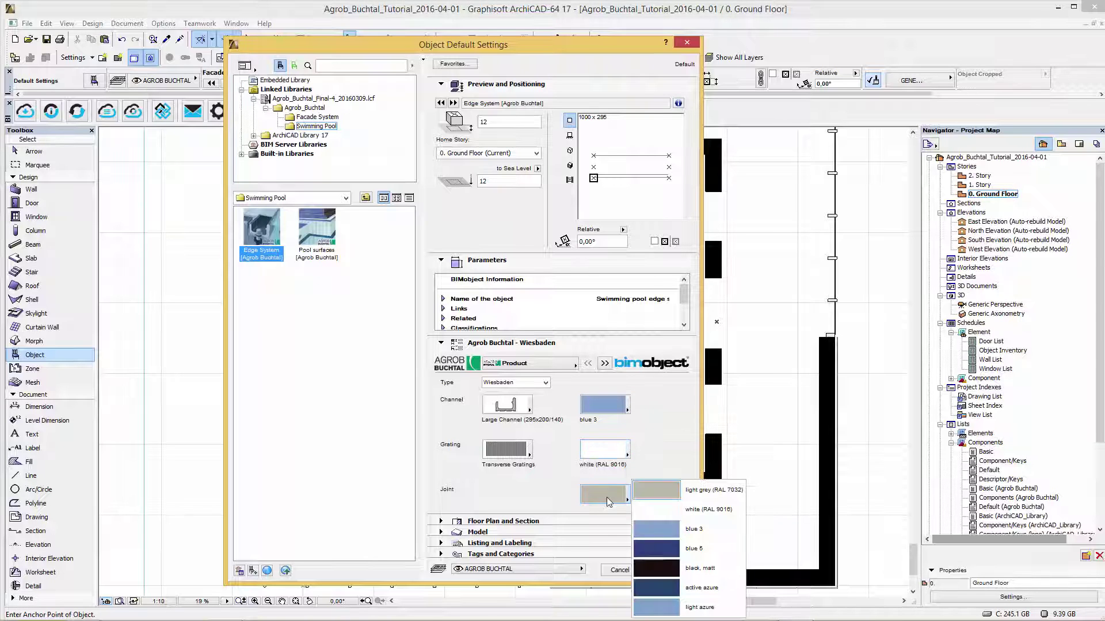
left_click(649, 511)
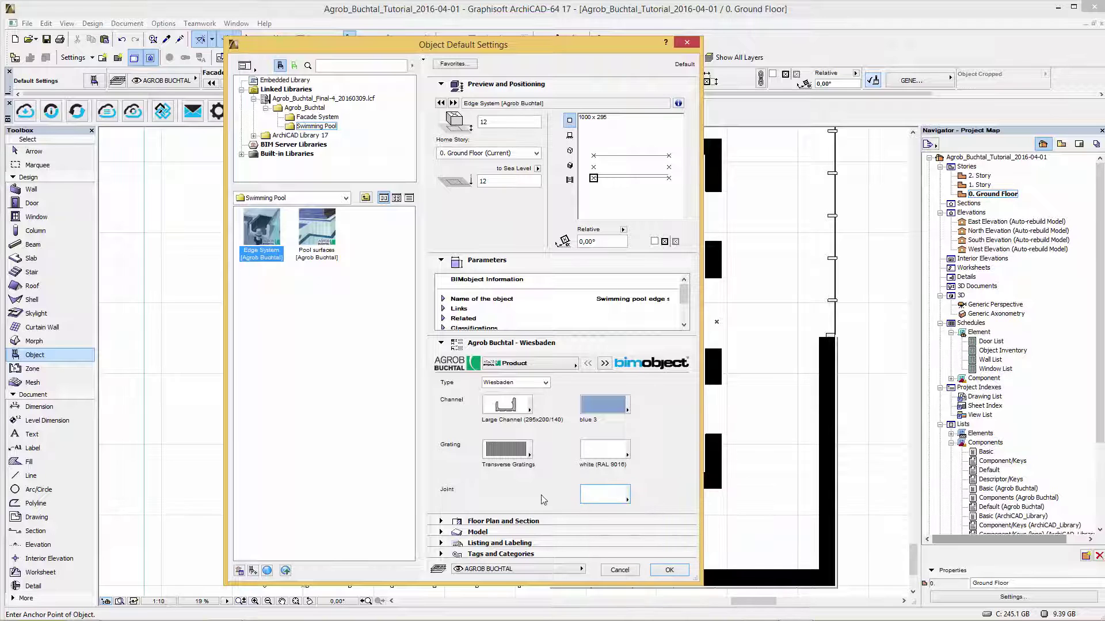
left_click(665, 571)
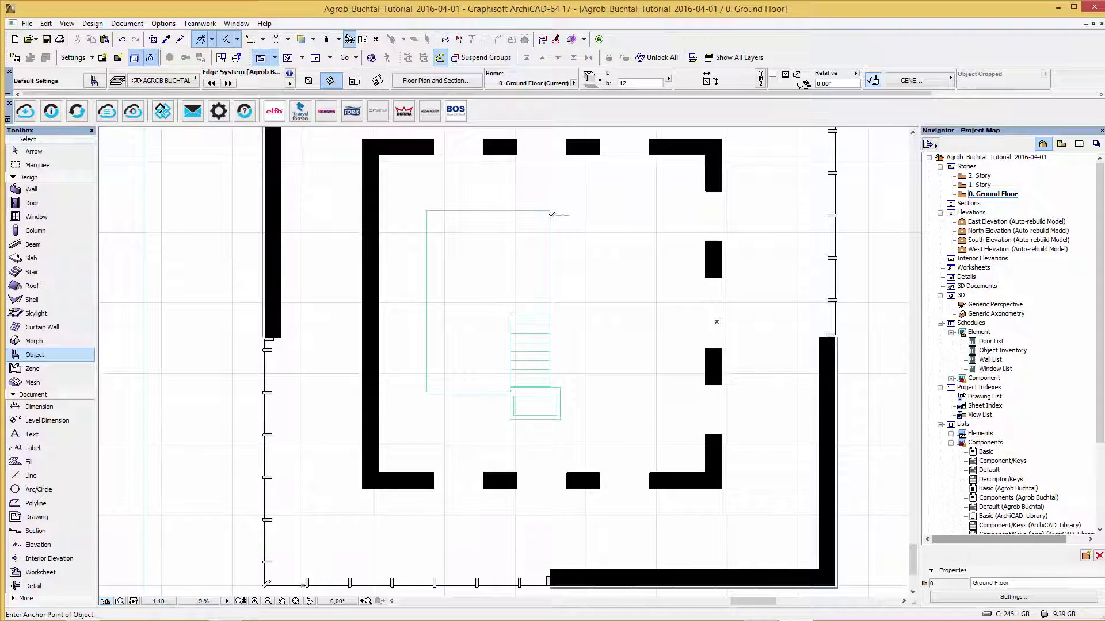
Place the edge system near the pool's upper right corner, rotated to run down along the pool's right edge.
scroll(552, 214, "up", 2)
left_click(552, 214)
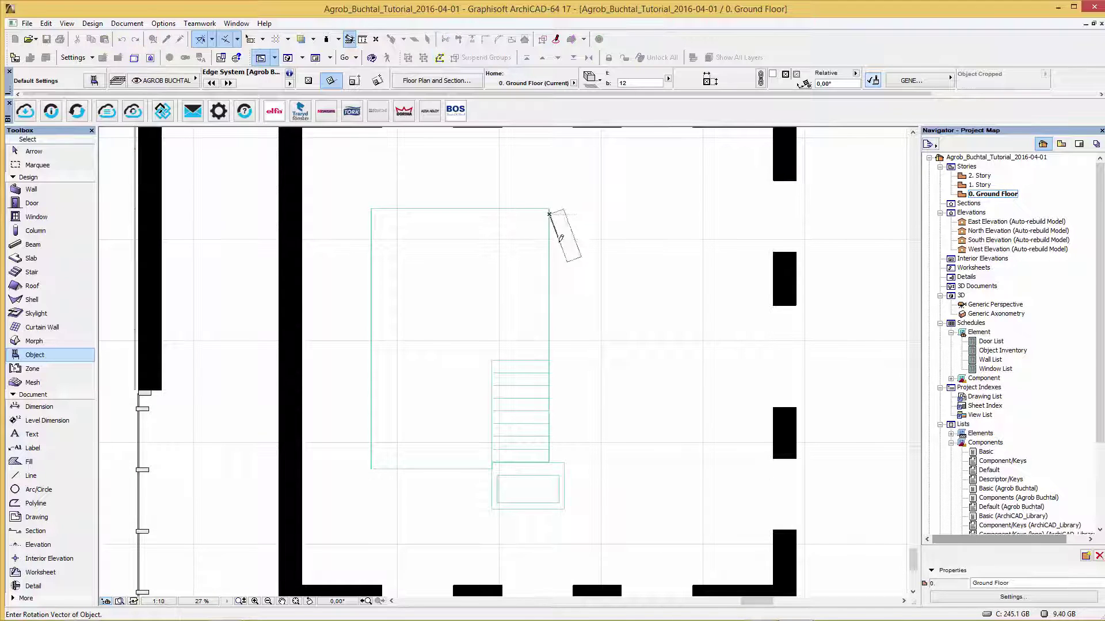
scroll(557, 230, "up", 4)
key("Escape")
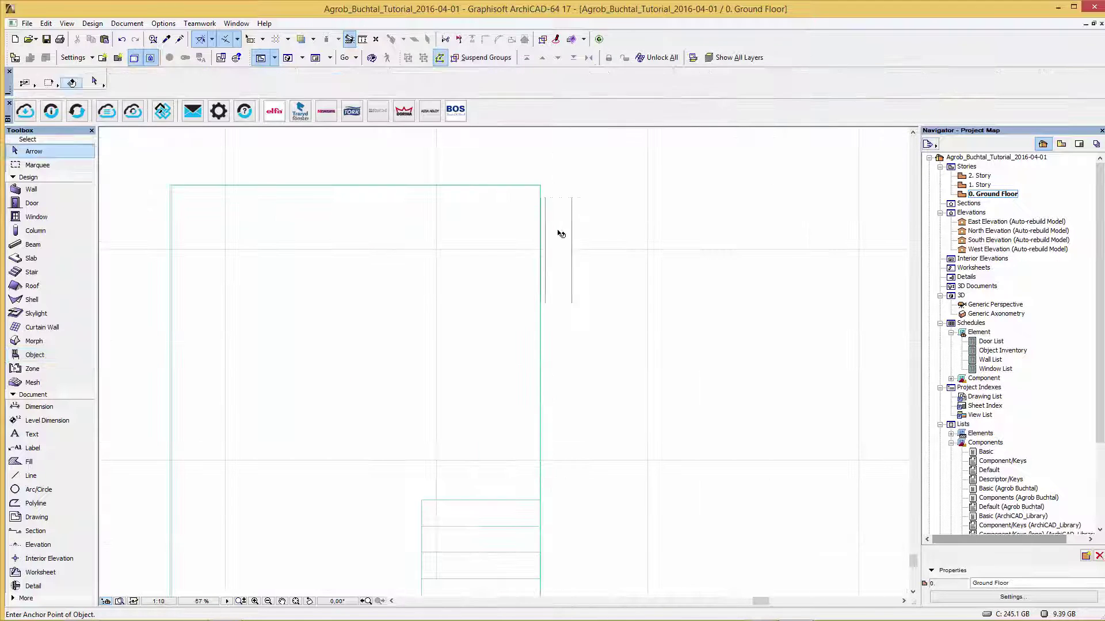
Stretch the edge system's lower end down along the full length of the pool's right edge.
left_click(558, 231)
left_click(556, 304)
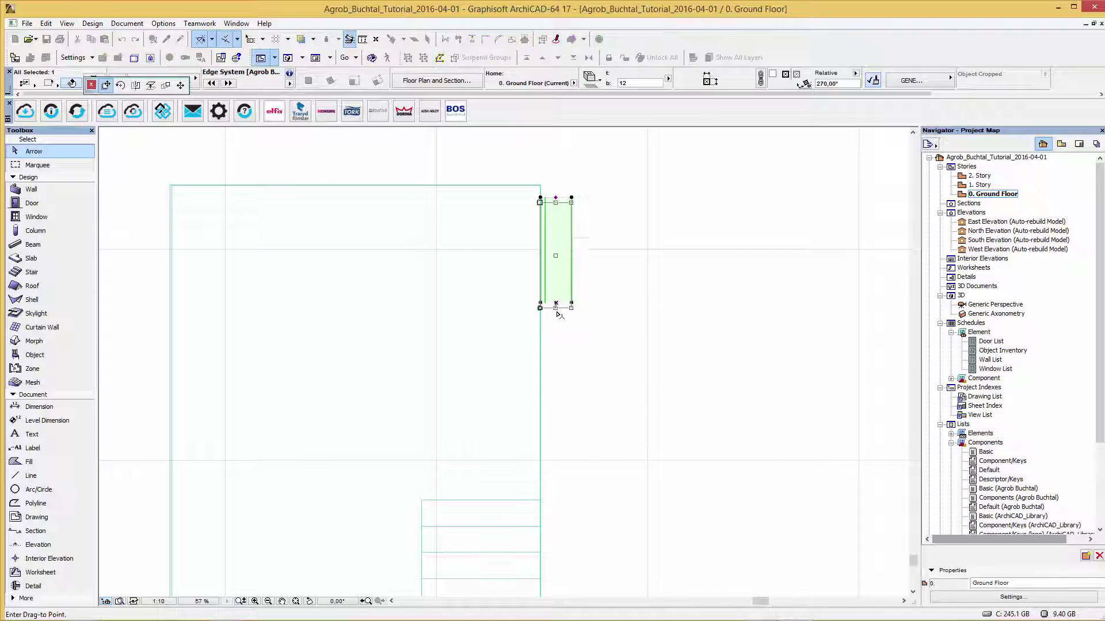
scroll(553, 414, "down", 4)
left_click(544, 557)
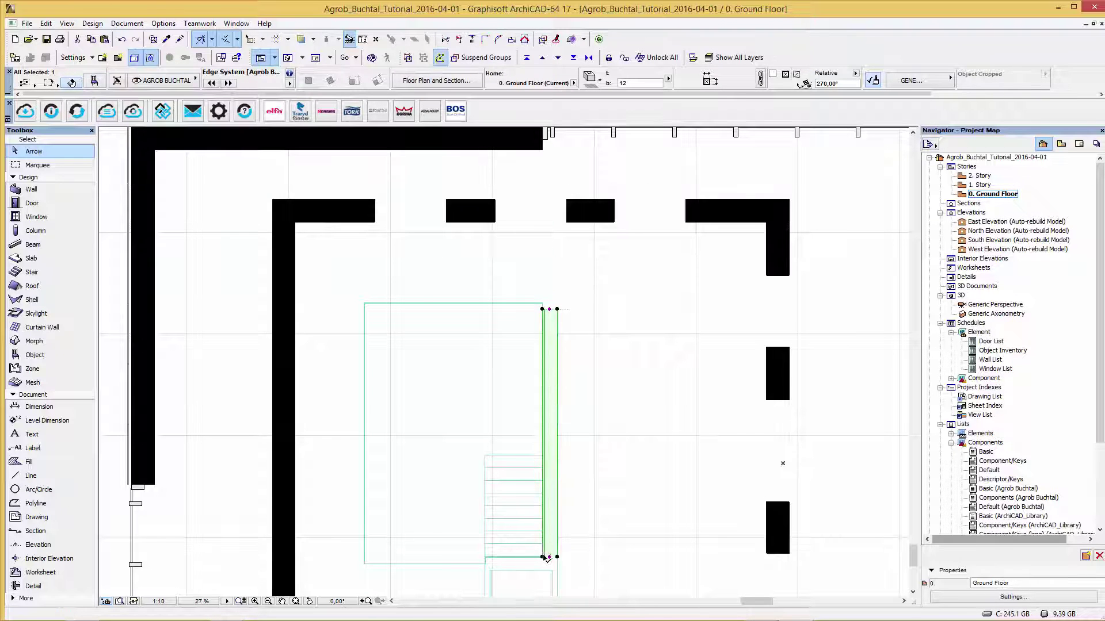
Enclose the upper end of the pool edge system in a marquee and show that cut-out portion close up in 3D.
scroll(559, 346, "up", 3)
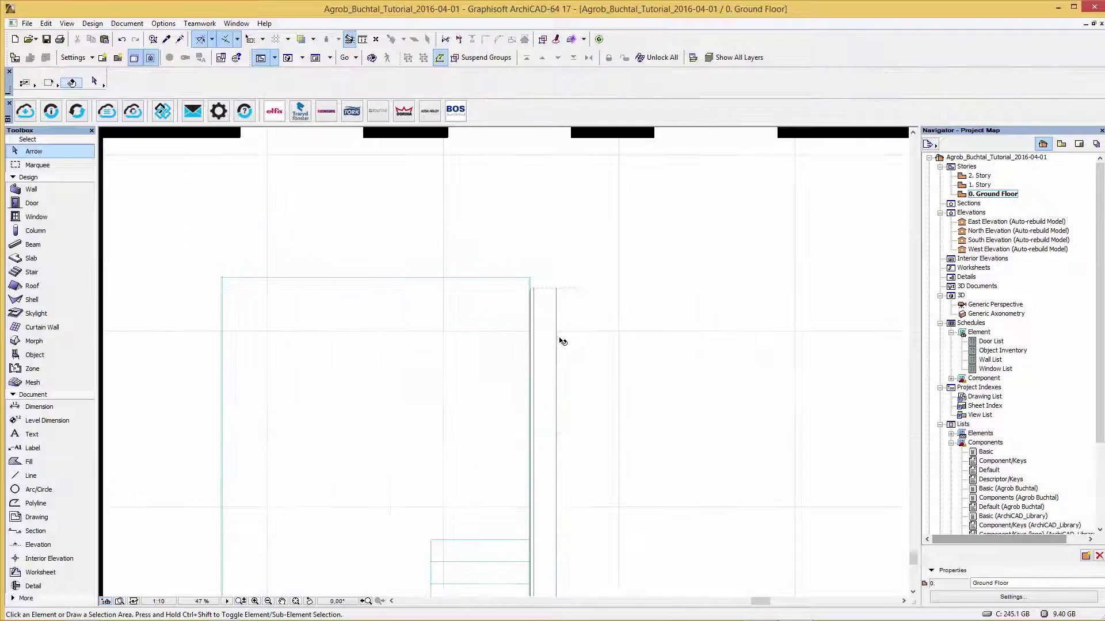
left_click(36, 165)
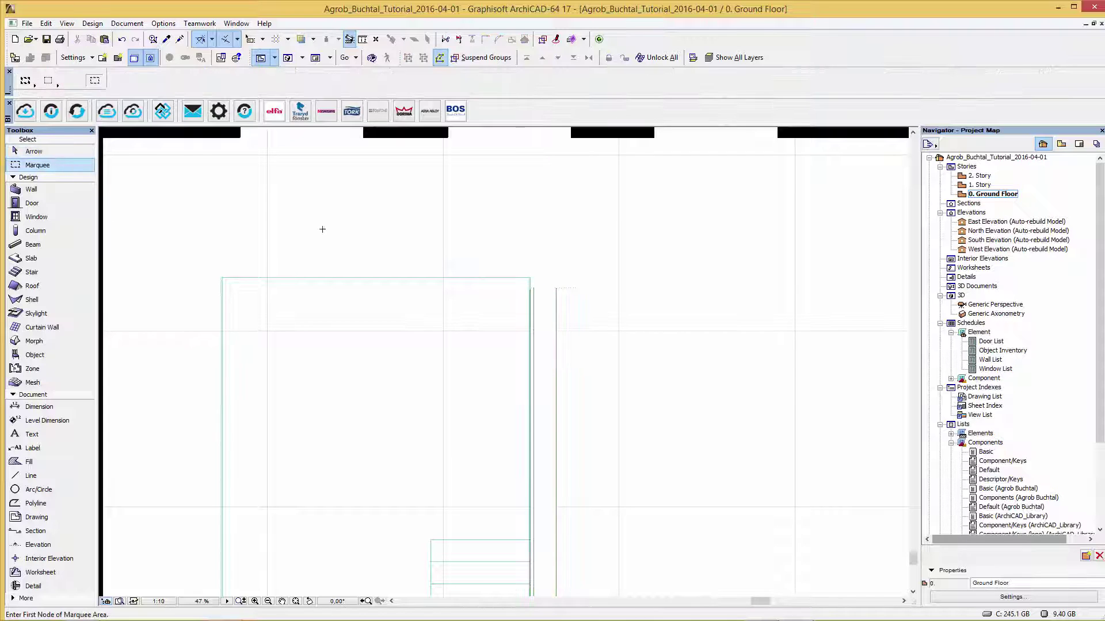
left_click(441, 220)
left_click(639, 352)
key("F5")
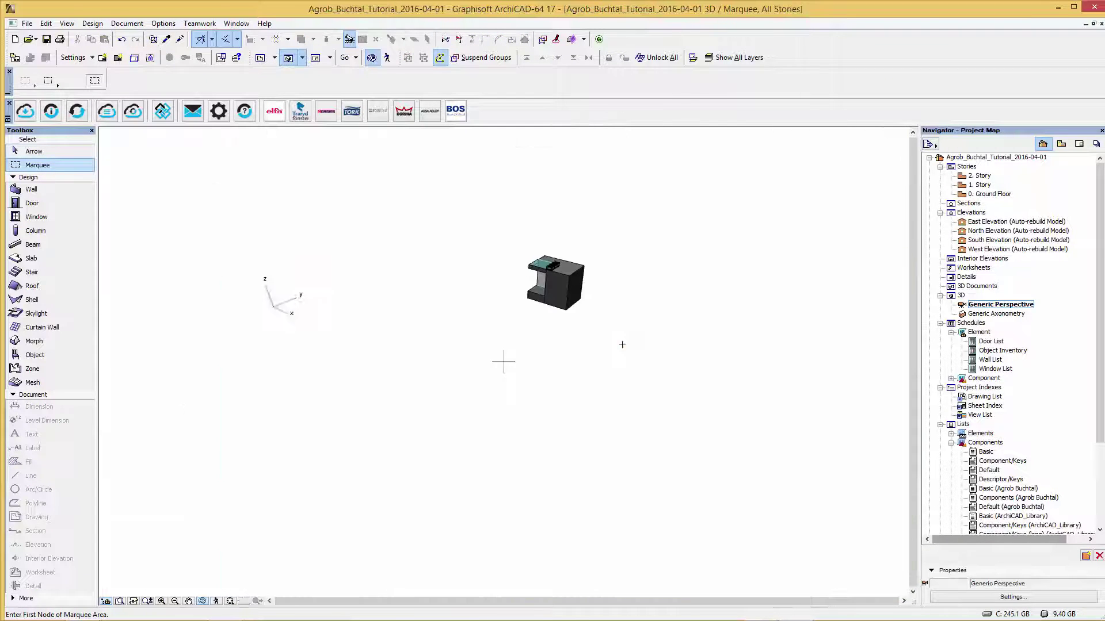
scroll(550, 270, "up", 5)
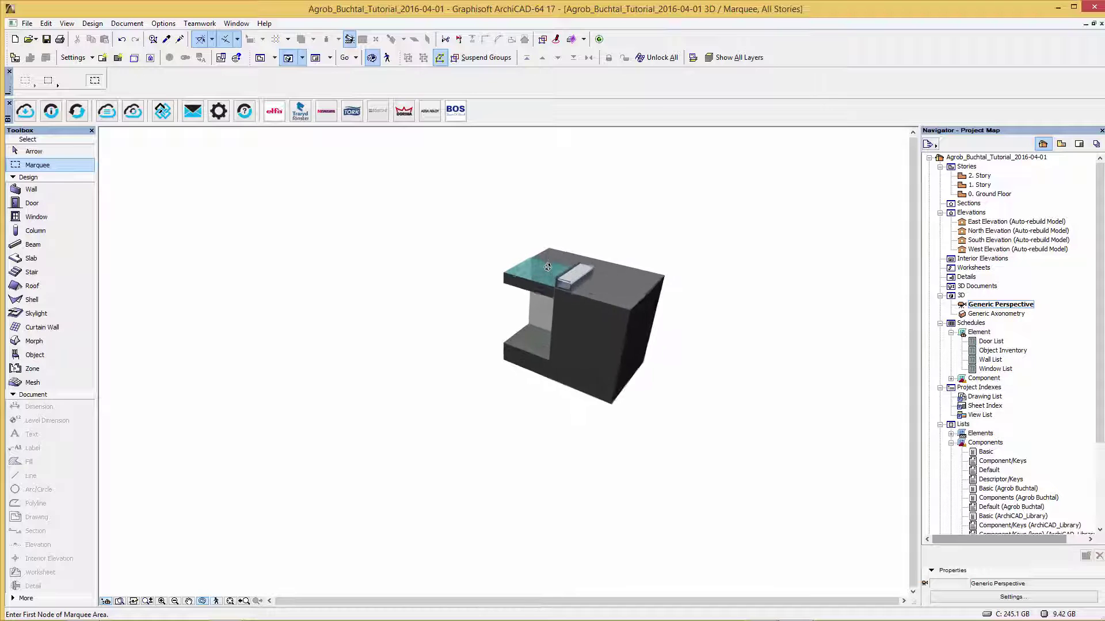
scroll(550, 270, "up", 3)
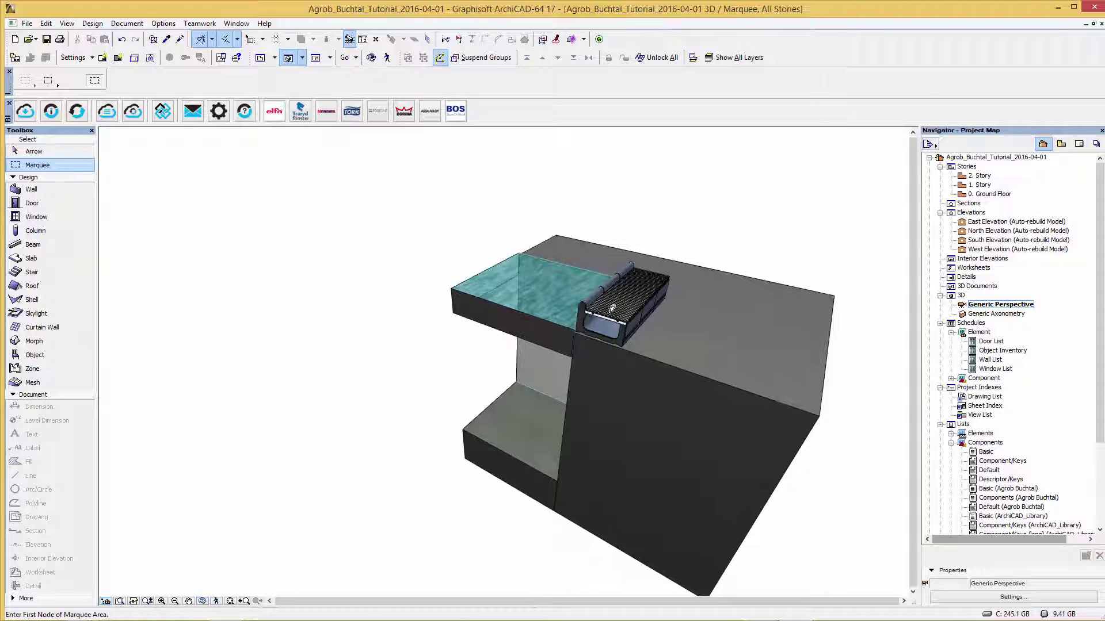
Lower the edge system into the slab by setting its base elevation to -155.
left_click(612, 315, "shift")
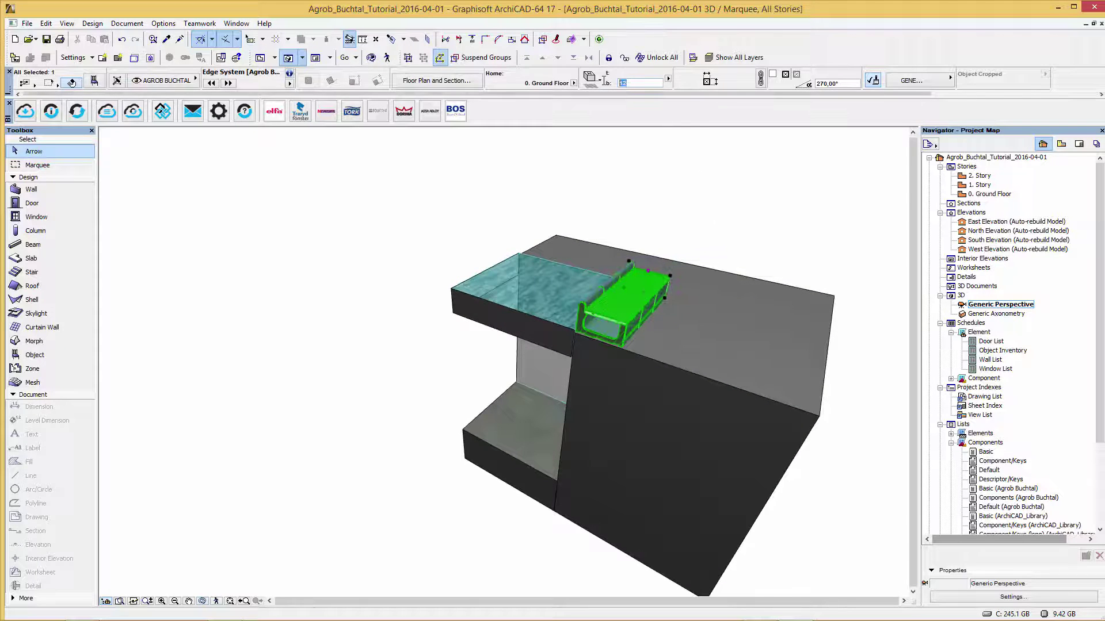
key("Return")
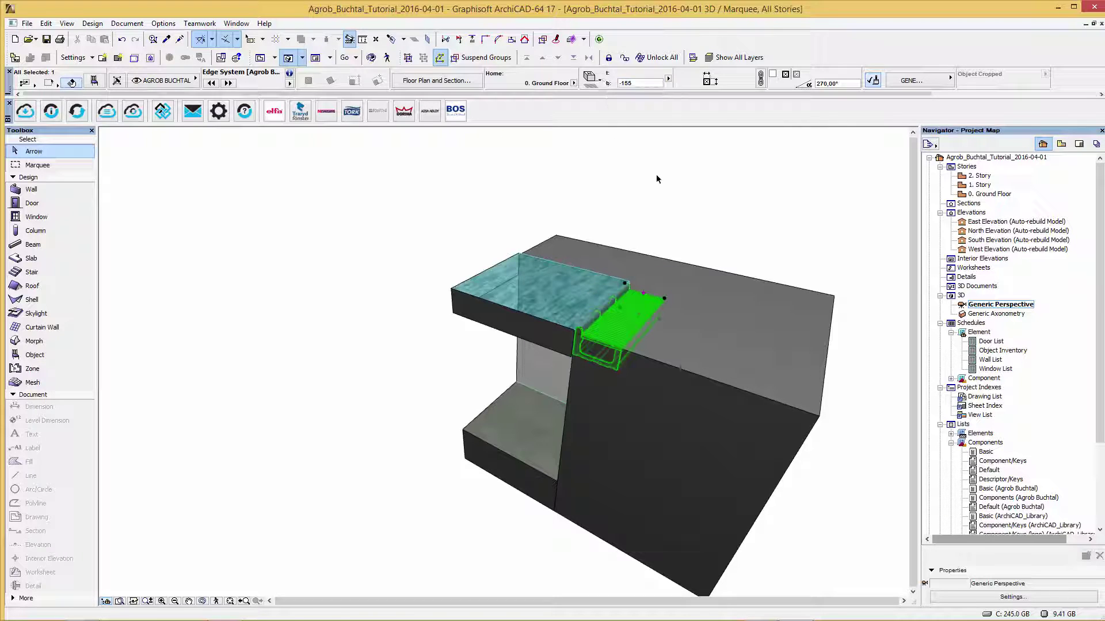
left_click(656, 174)
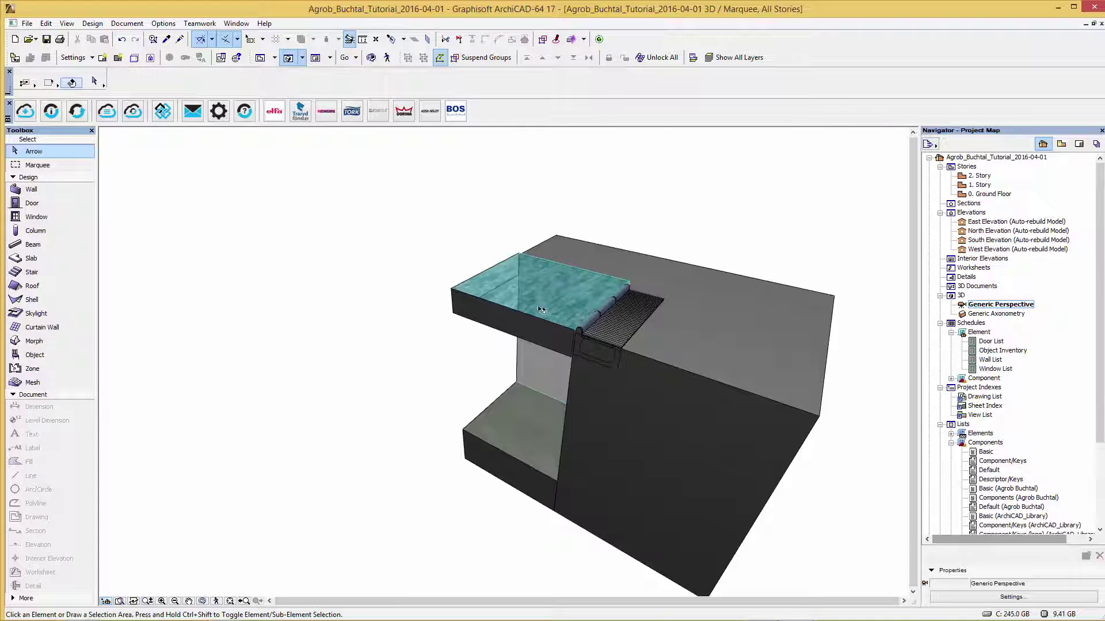
Subtract the edge system from the pool's surrounding slab with a Solid Element Operation, using Subtraction with upward extrusion.
left_click(92, 23)
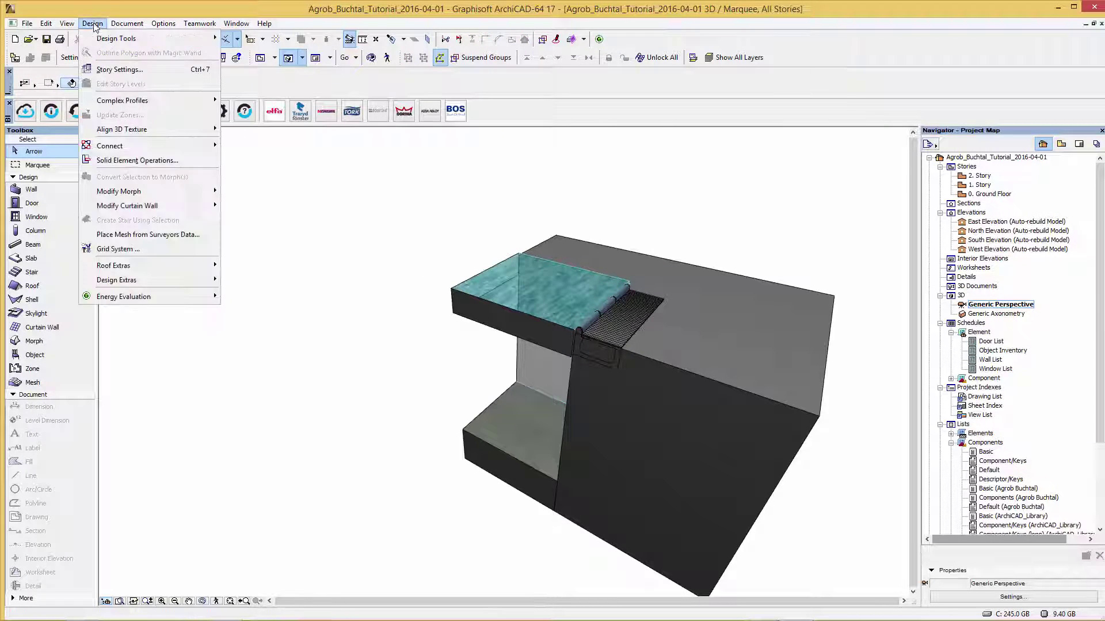
left_click(123, 162)
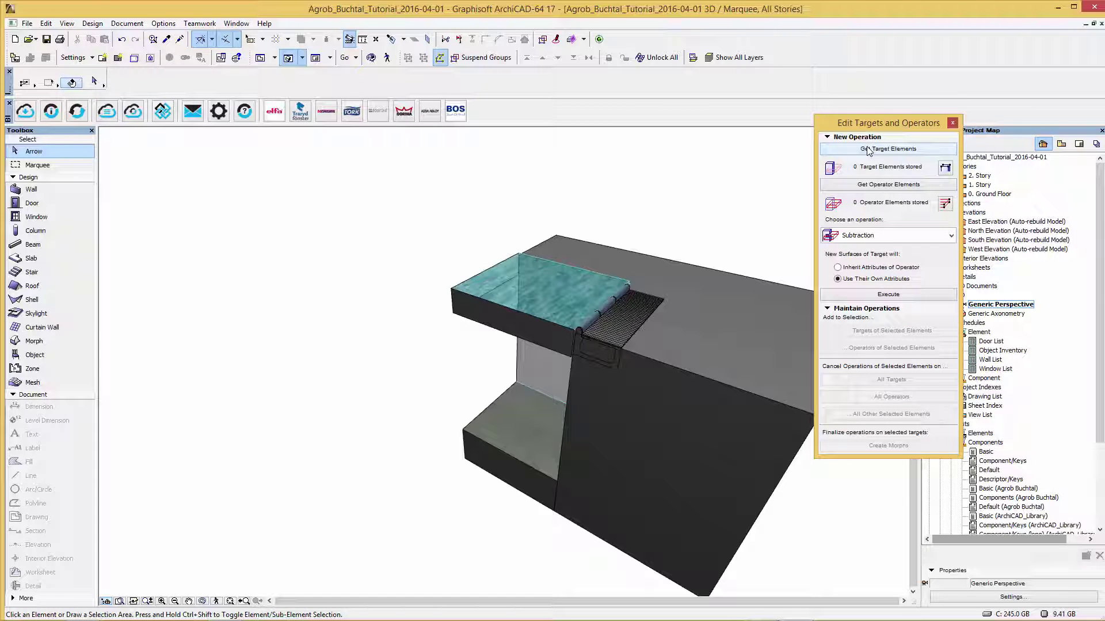
left_click(742, 282)
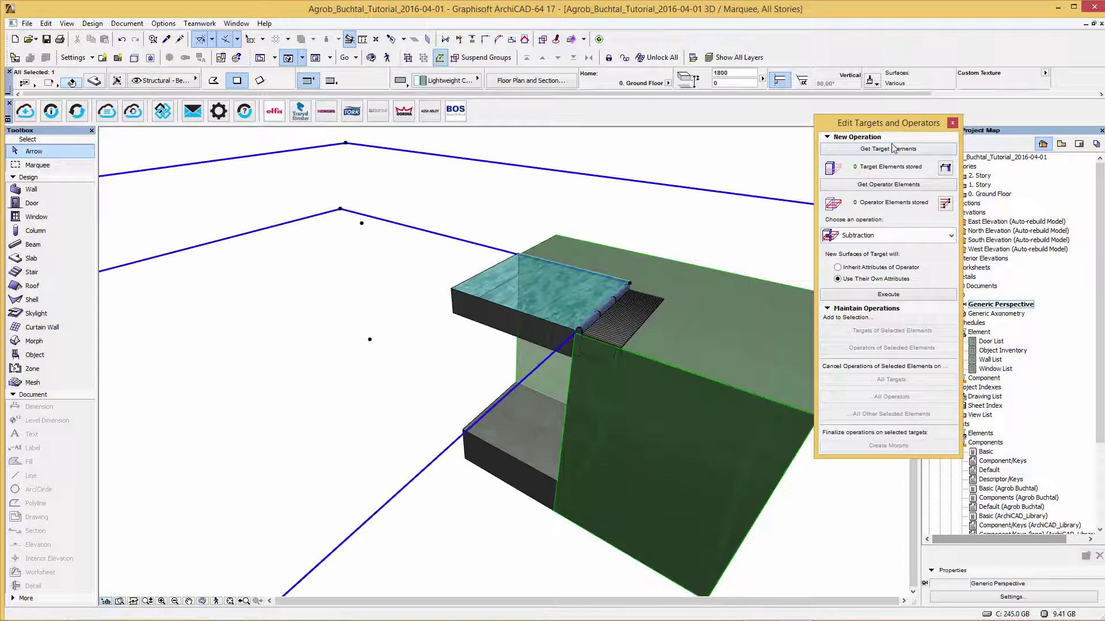
left_click(649, 314)
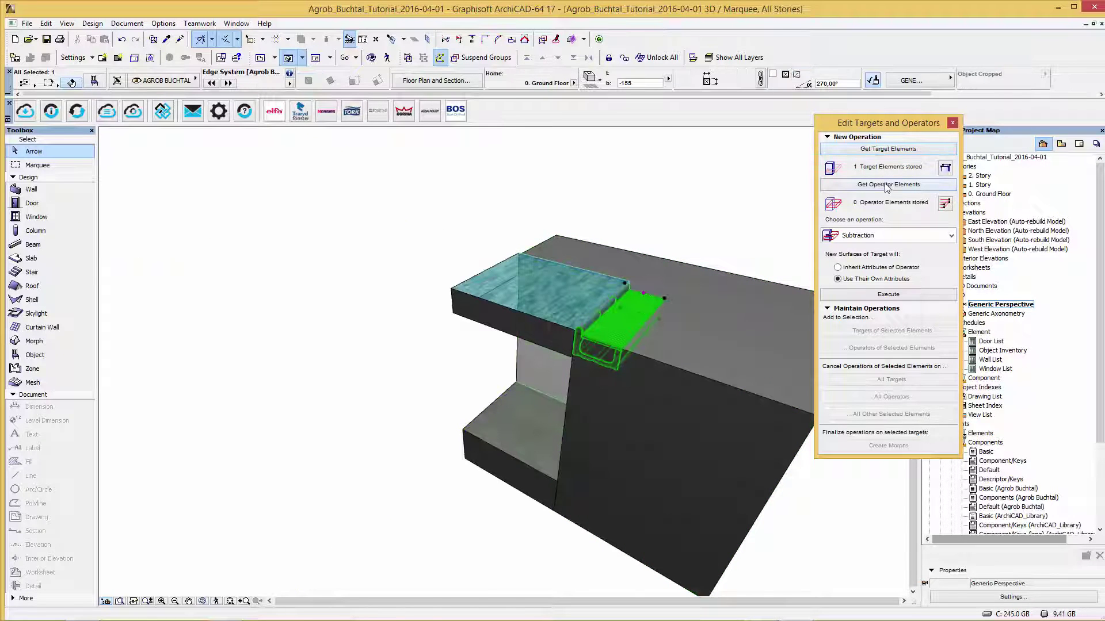
left_click(868, 237)
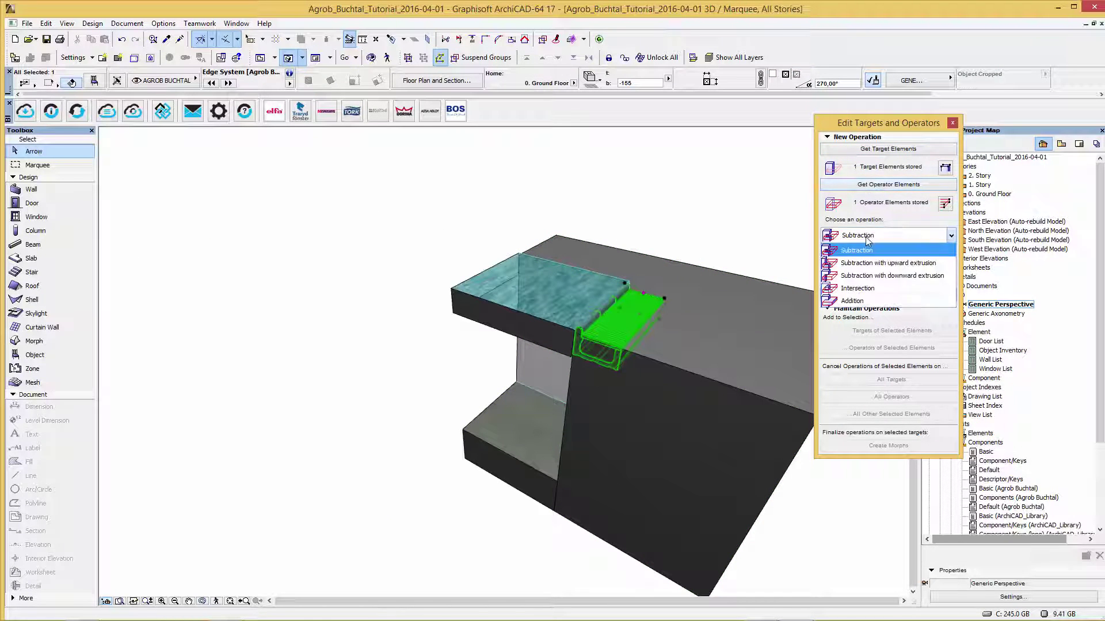
left_click(869, 263)
left_click(870, 296)
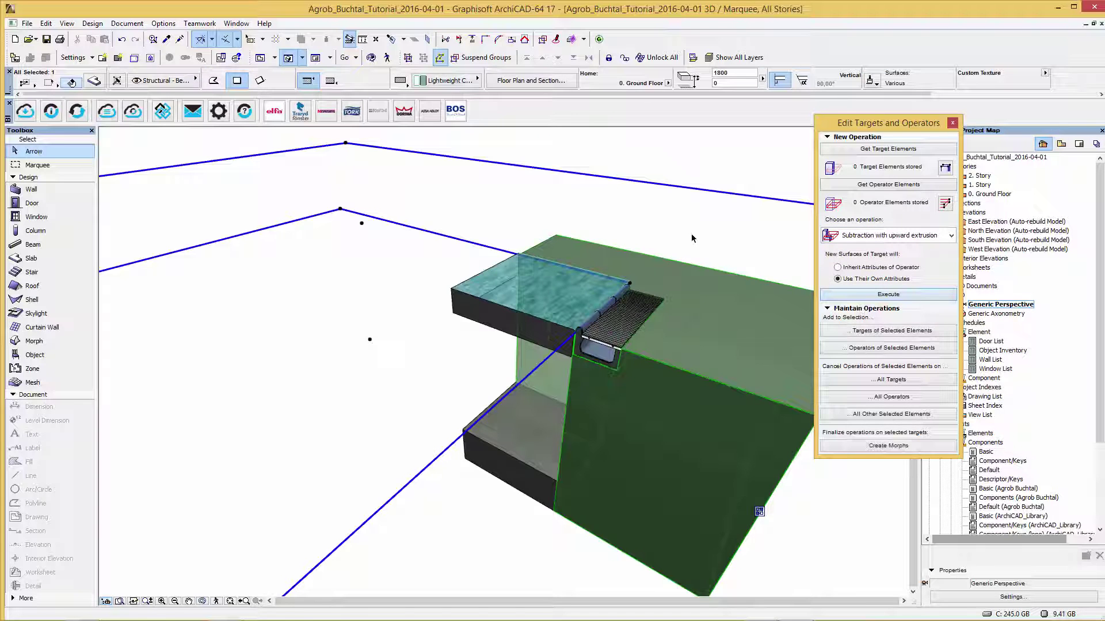
left_click(952, 123)
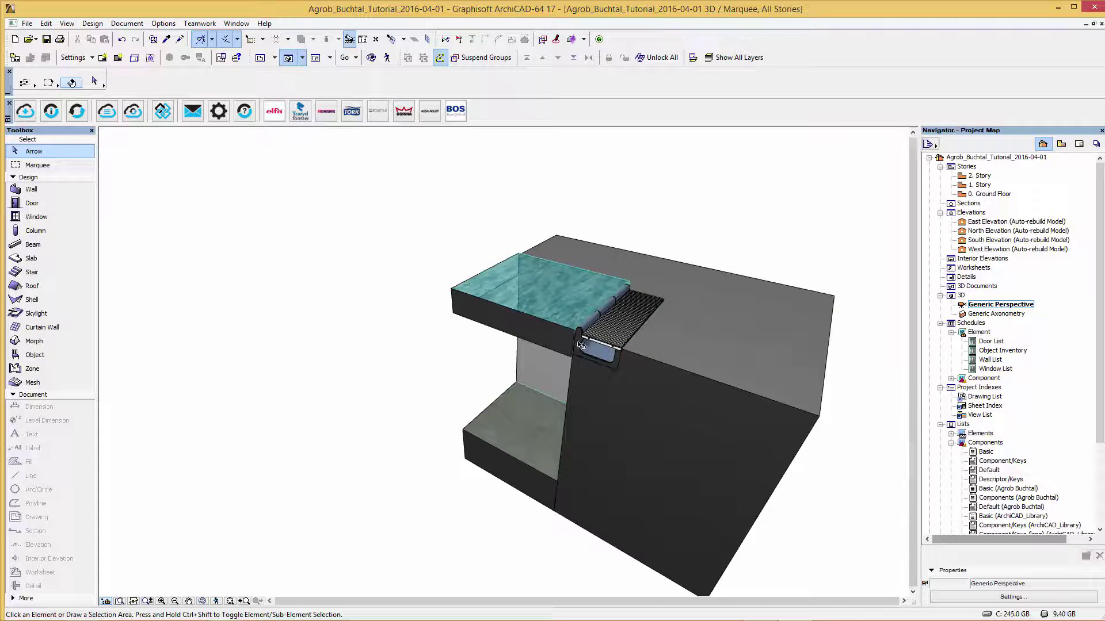
Inspect the cut-out from the side, show the whole model in 3D and return to the ground floor plan.
middle_click_drag(572, 352, 570, 330, "shift")
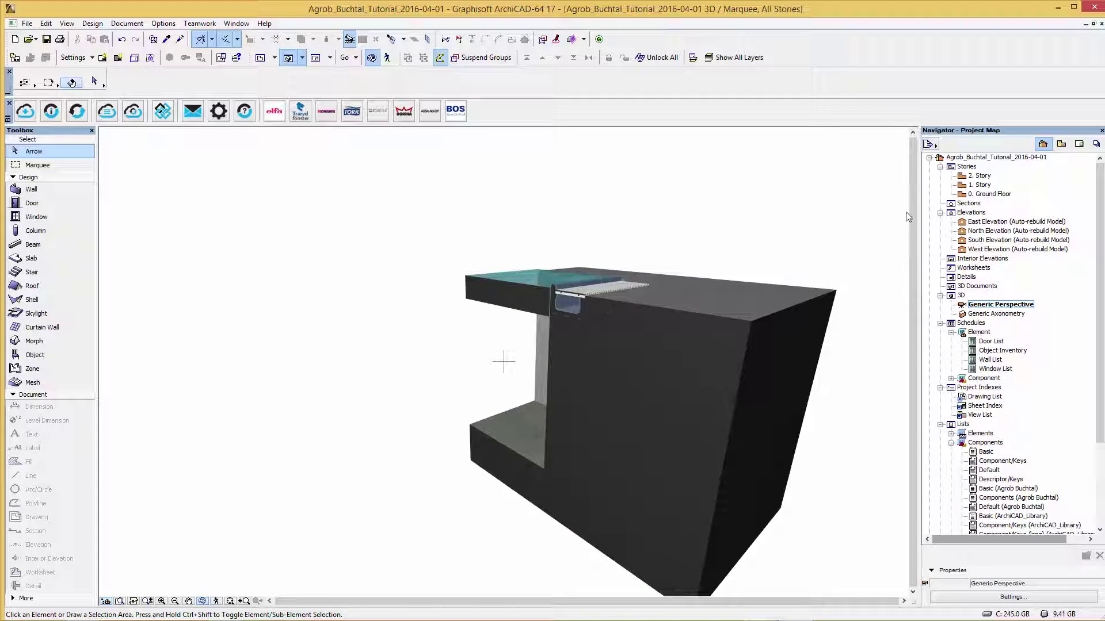
key("ctrl+F5")
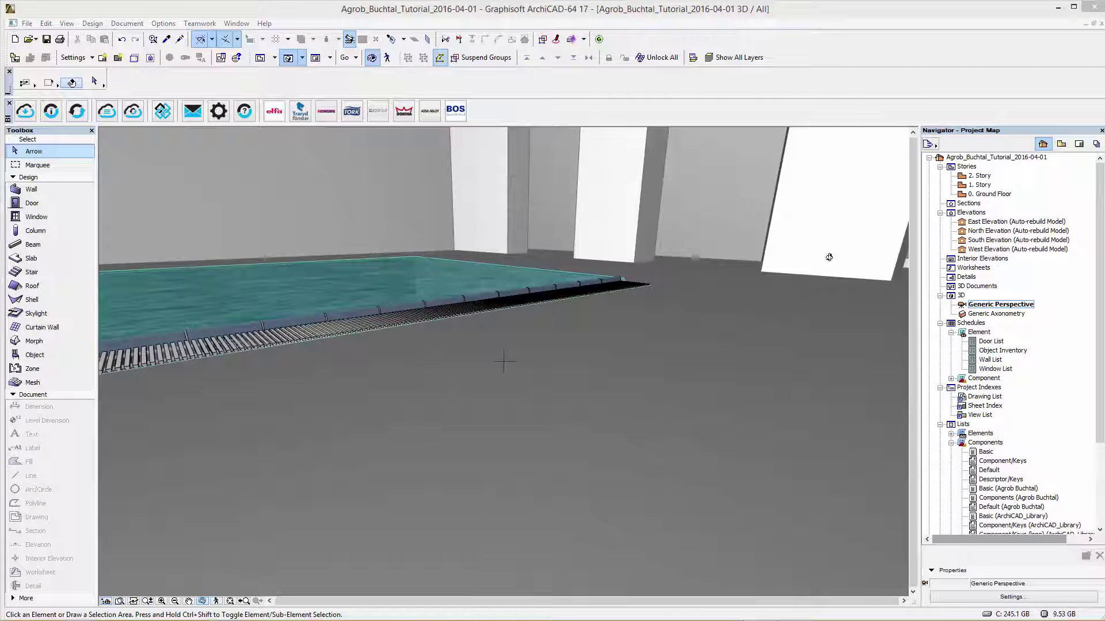
key("F2")
key("Escape")
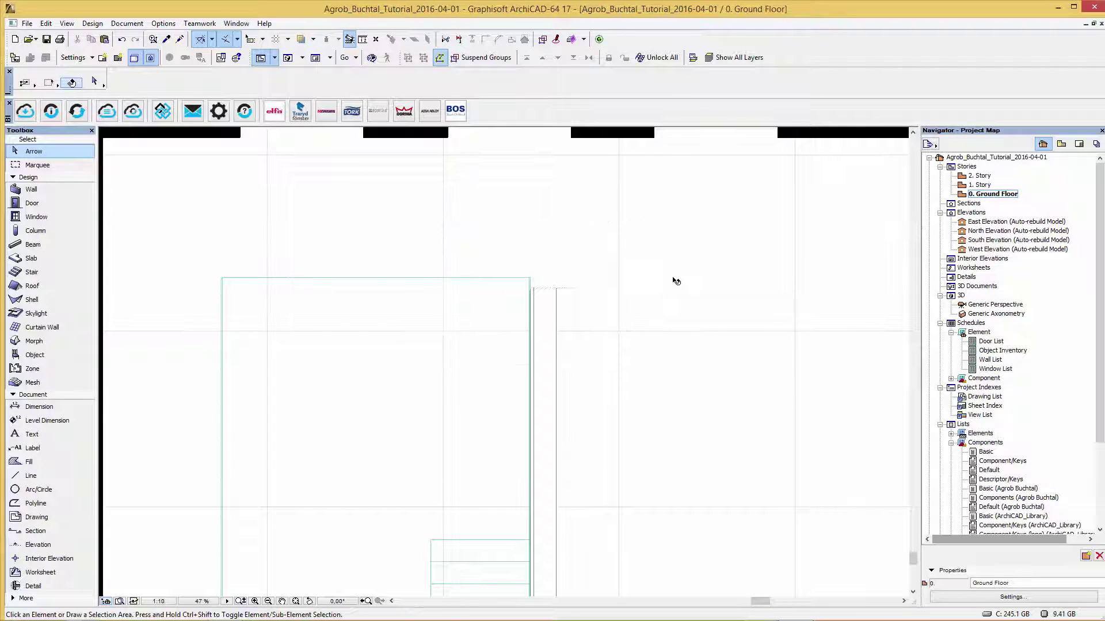
scroll(583, 293, "down", 1)
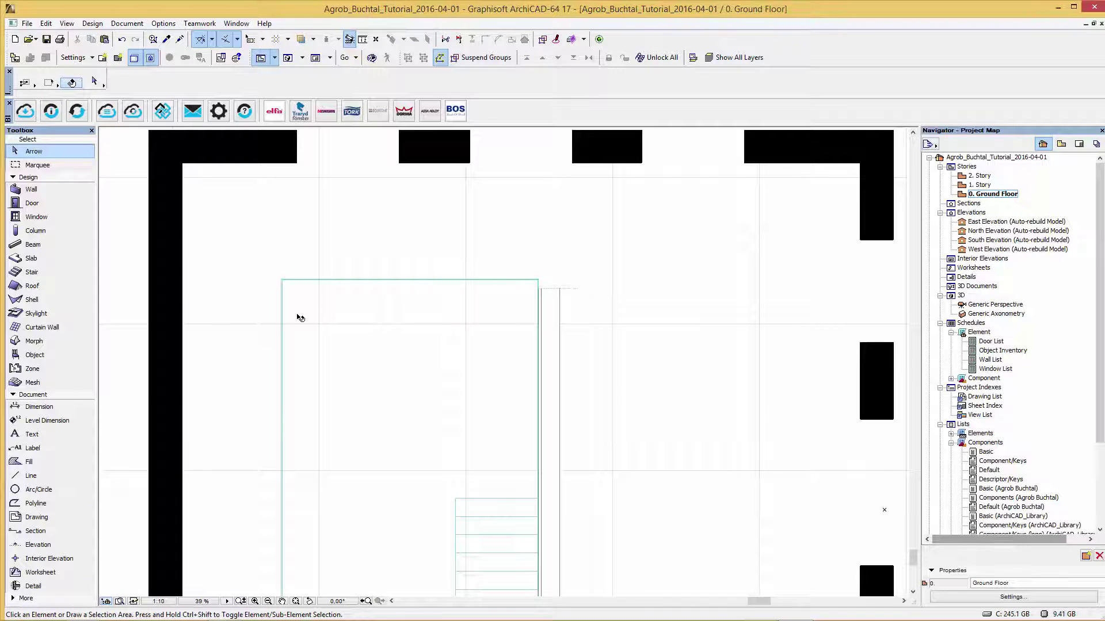
Configure the default Wiesbaden edge system's construction, giving its right end a corner piece and choosing the left end's shape.
double_click(43, 356)
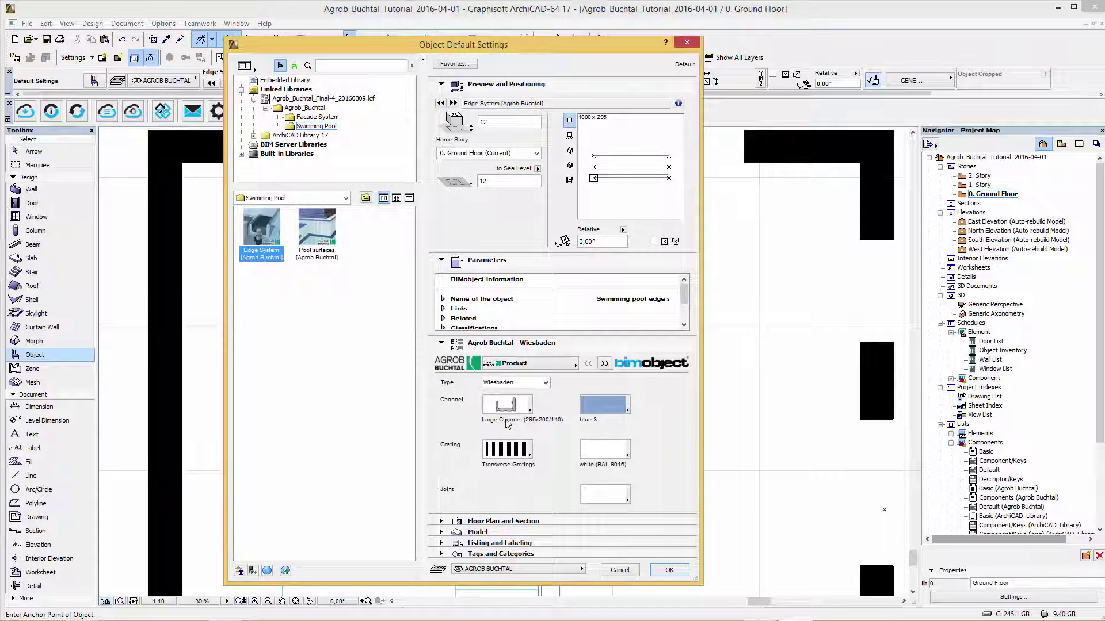
left_click(605, 364)
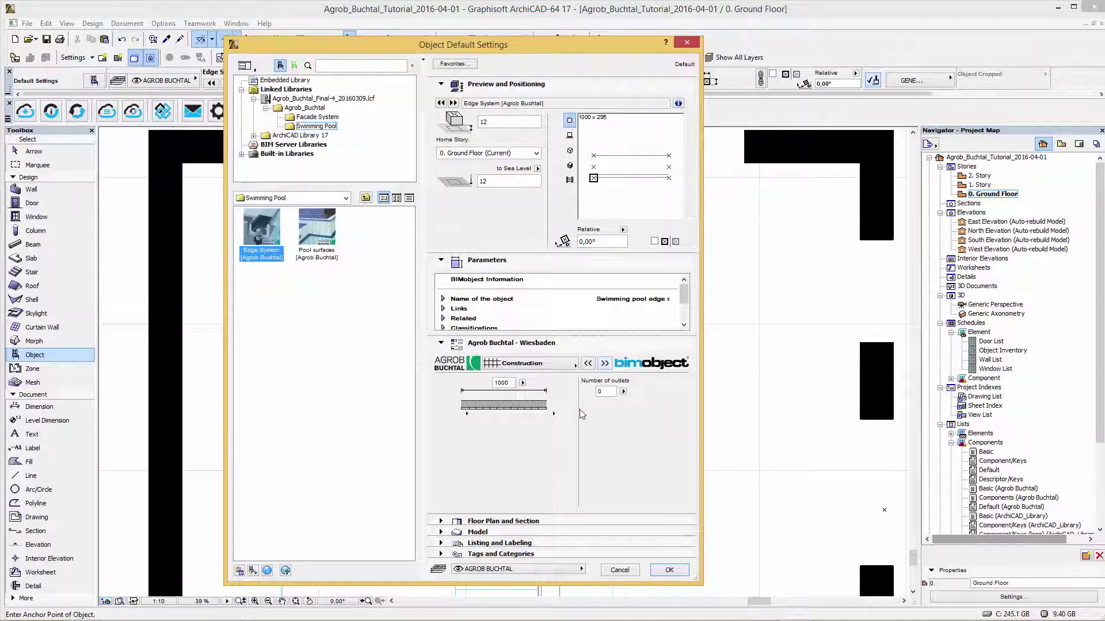
left_click(543, 411)
left_click(581, 409)
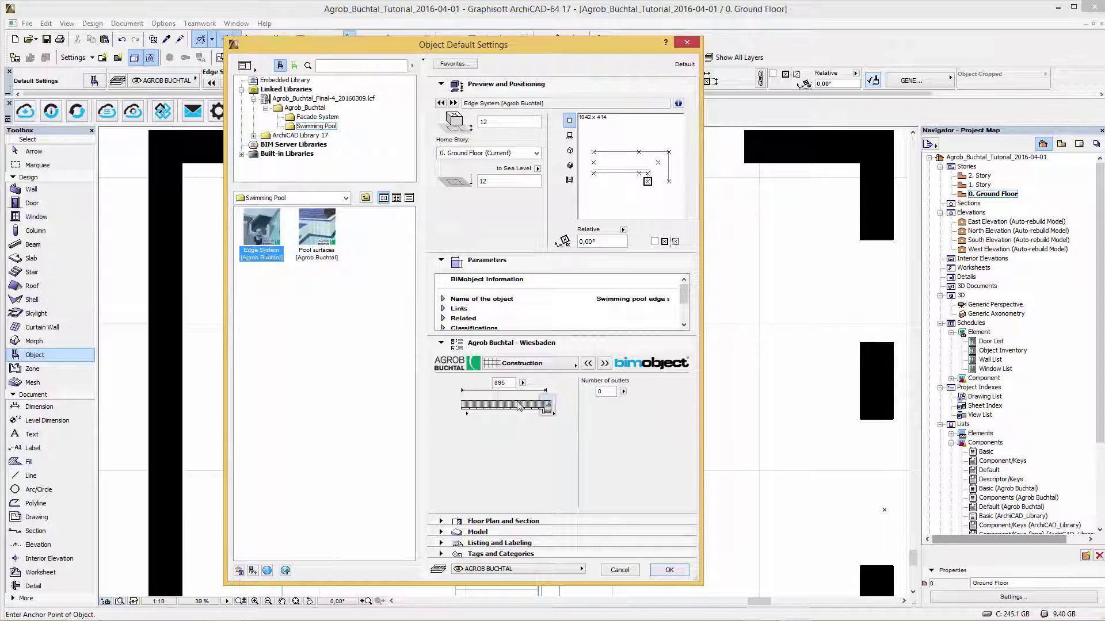
left_click(458, 409)
left_click(492, 409)
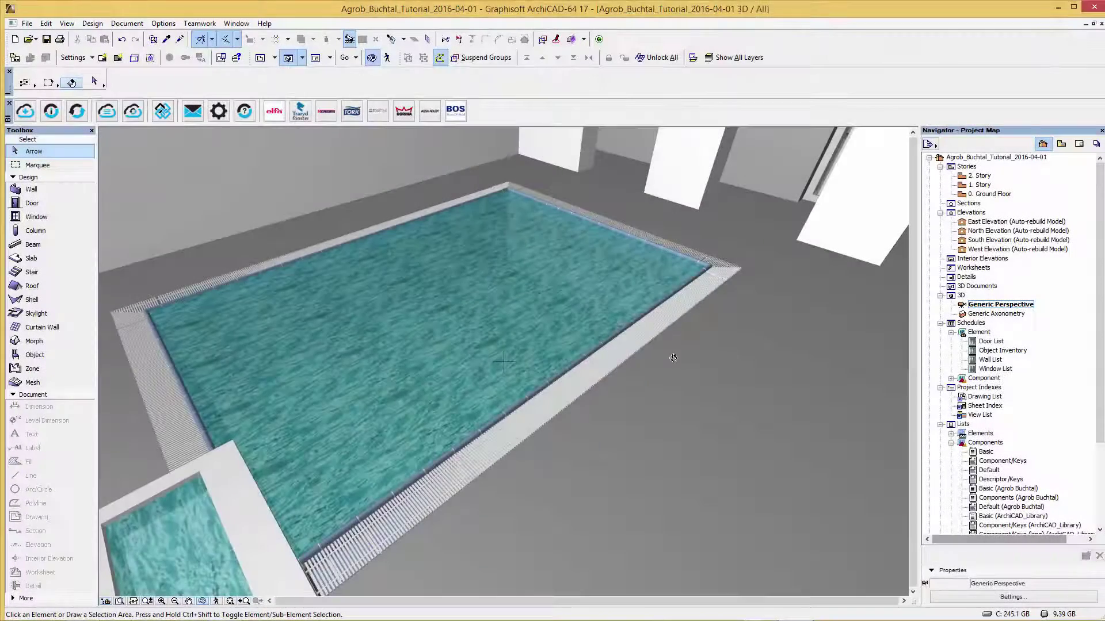
Set the default object on the ground floor plan to Pool surfaces, type Chroma Pool, with 250 x 500 tiles.
left_click_drag(721, 339, 709, 295)
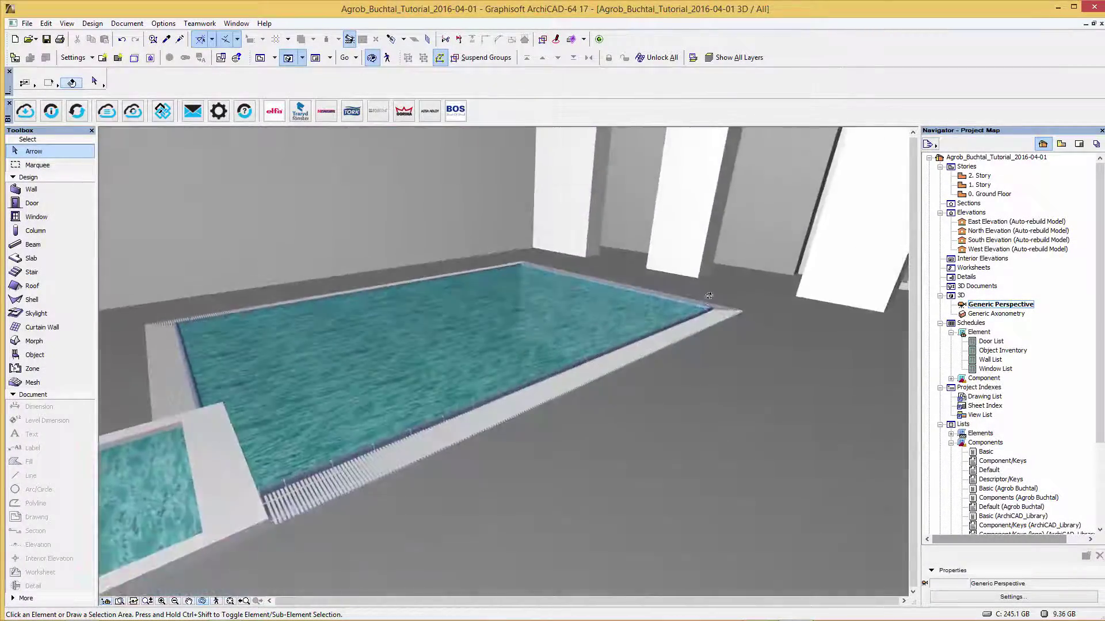
double_click(984, 194)
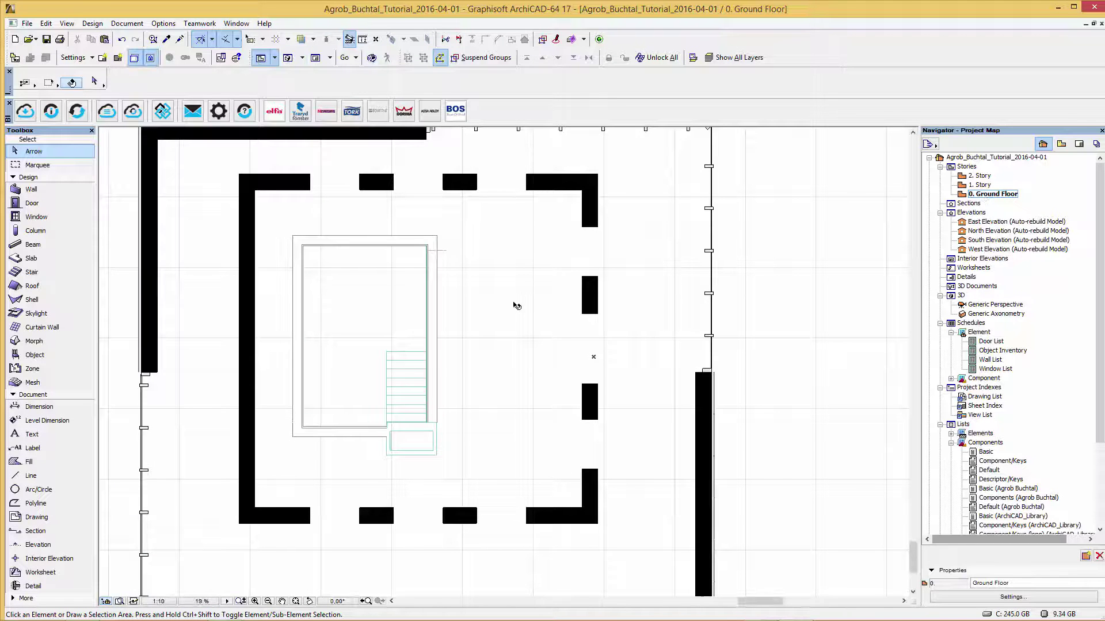
double_click(81, 355)
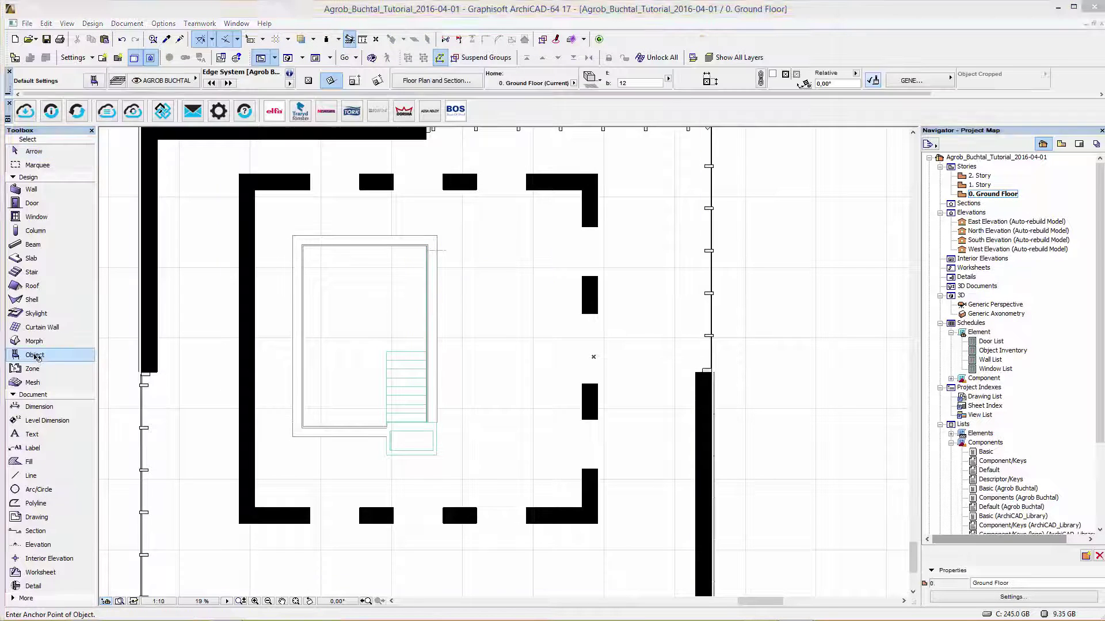
left_click(316, 227)
left_click(512, 382)
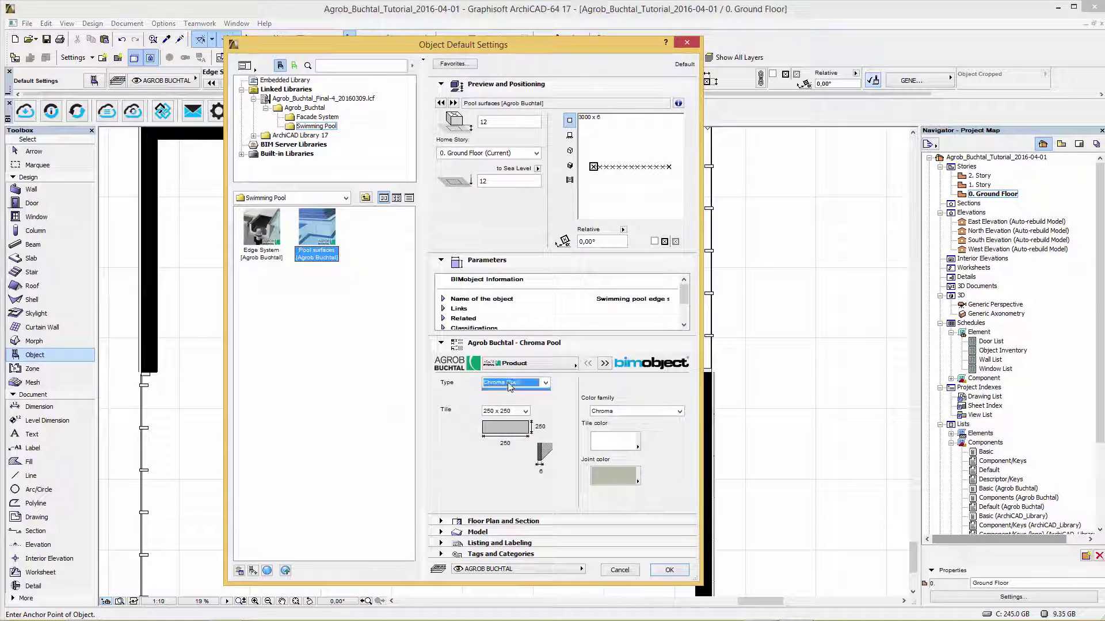
left_click(525, 411)
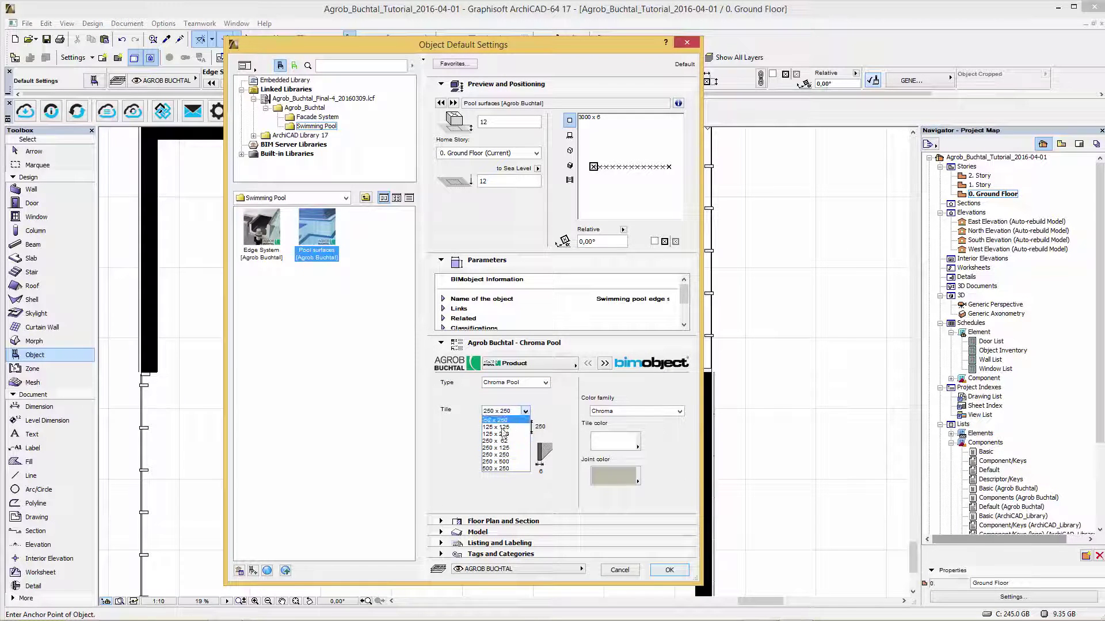
left_click(521, 463)
Set the pool surface's tile color to active azure and its joint color to white.
left_click(611, 444)
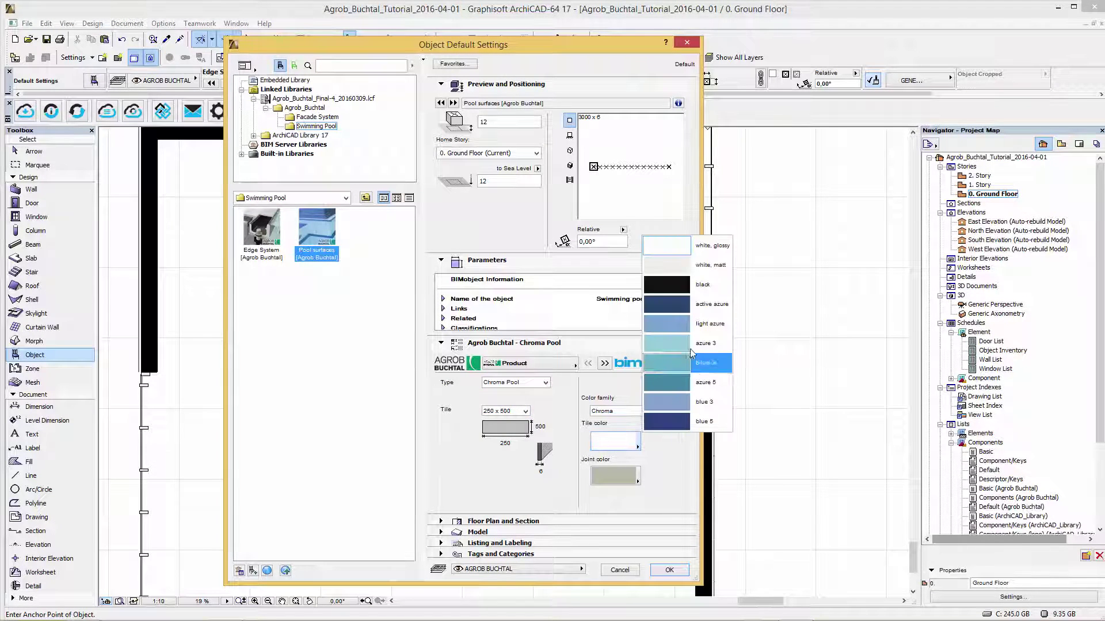
left_click(701, 304)
left_click(612, 481)
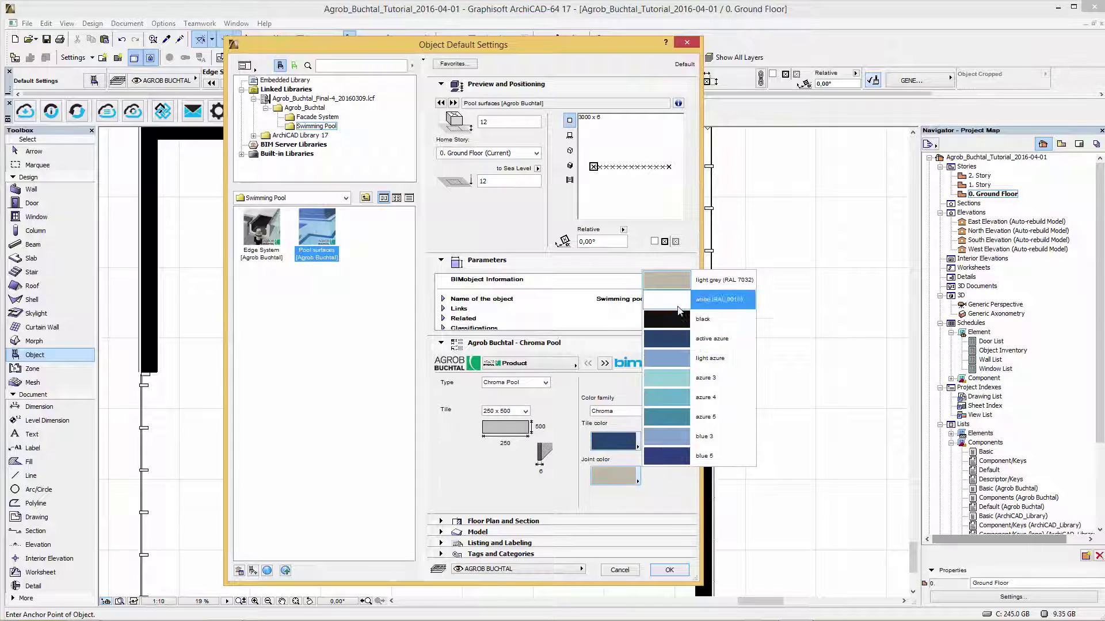
left_click(710, 299)
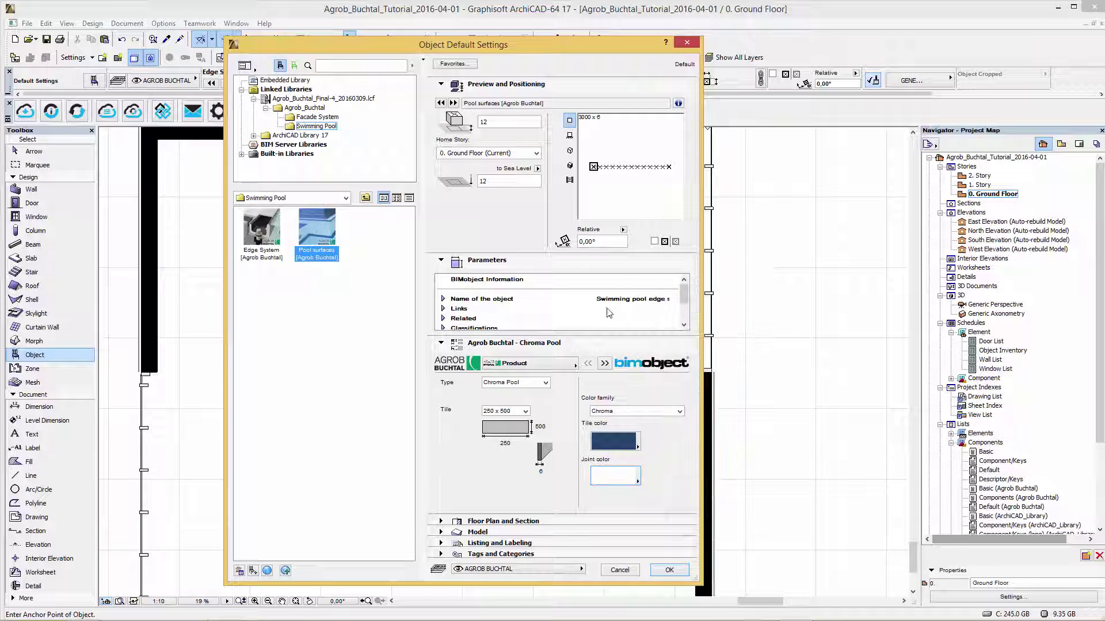
Adjust the pool surface's angle so that it lies flat, and place it at the upper right corner of the pool surround.
left_click(605, 364)
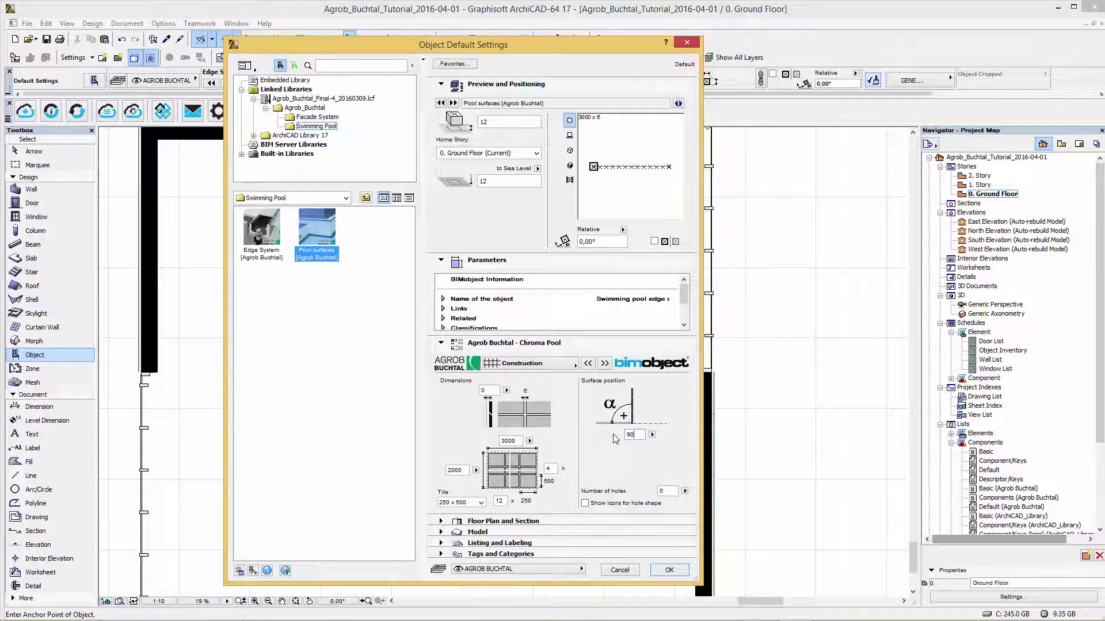
key("Tab")
key("Return")
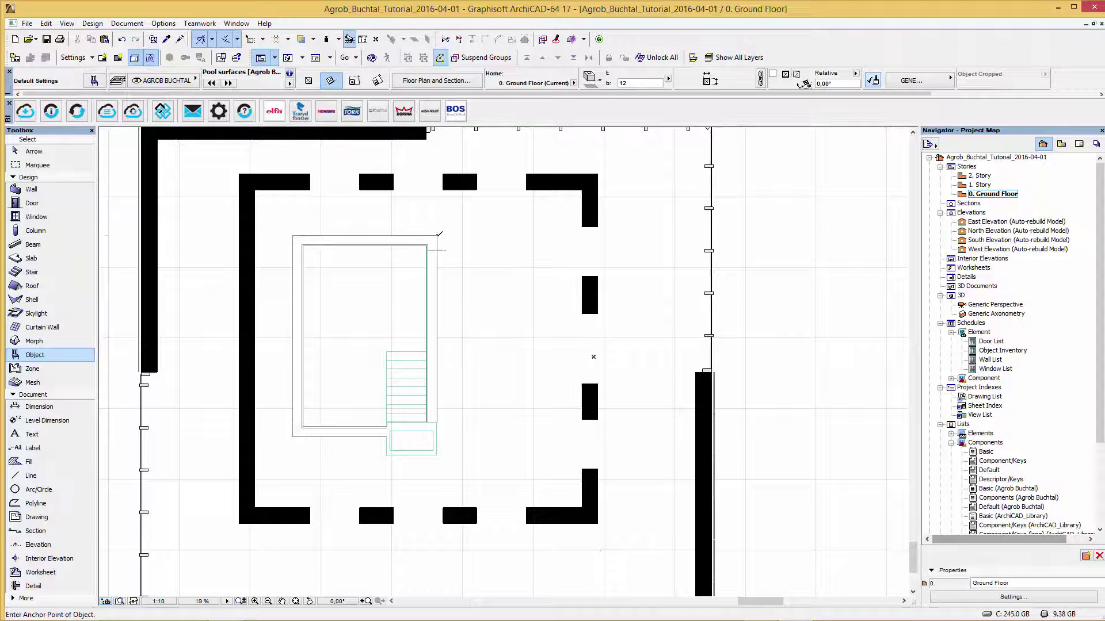
key("Escape")
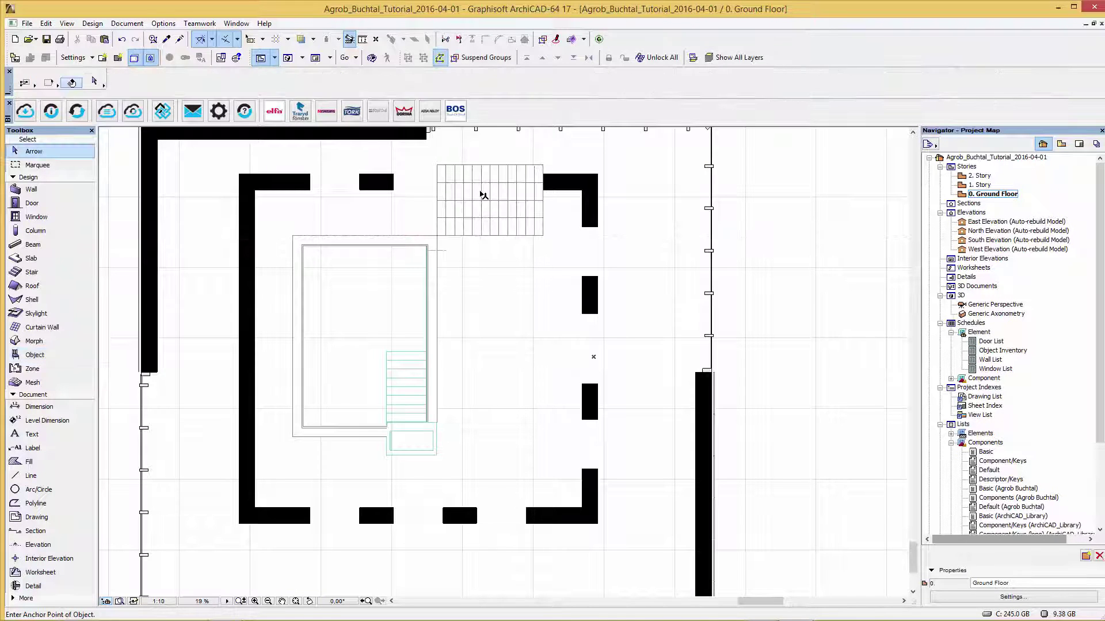
Move the placed pool surface diagonally down and to the right, into the floor area beside the pool.
left_click(483, 193)
left_click(493, 204)
left_click(489, 202)
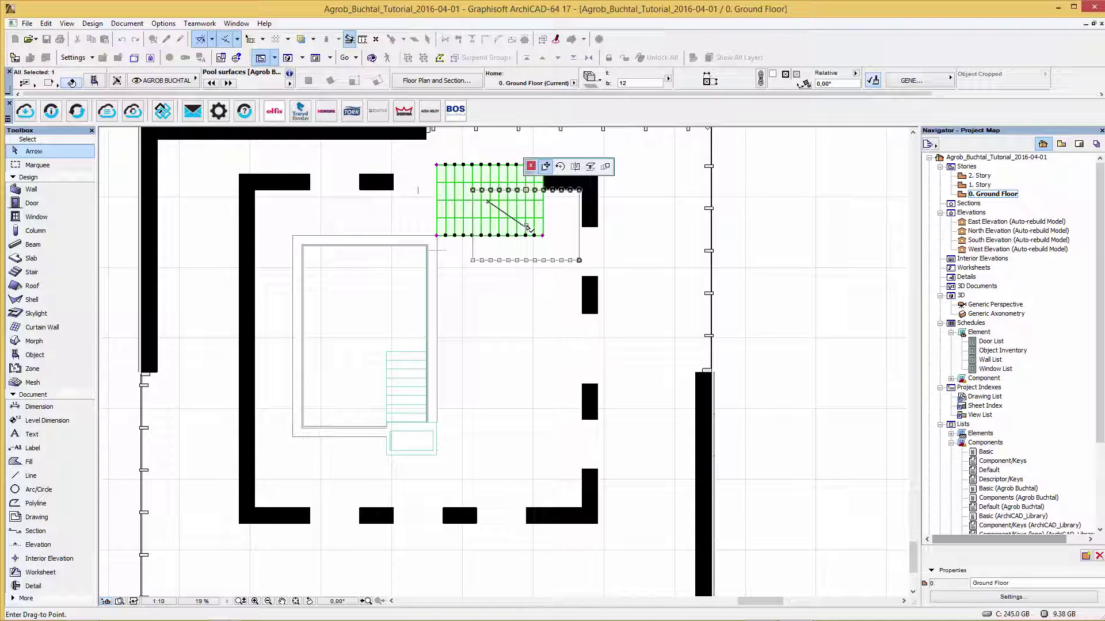
left_click(525, 232)
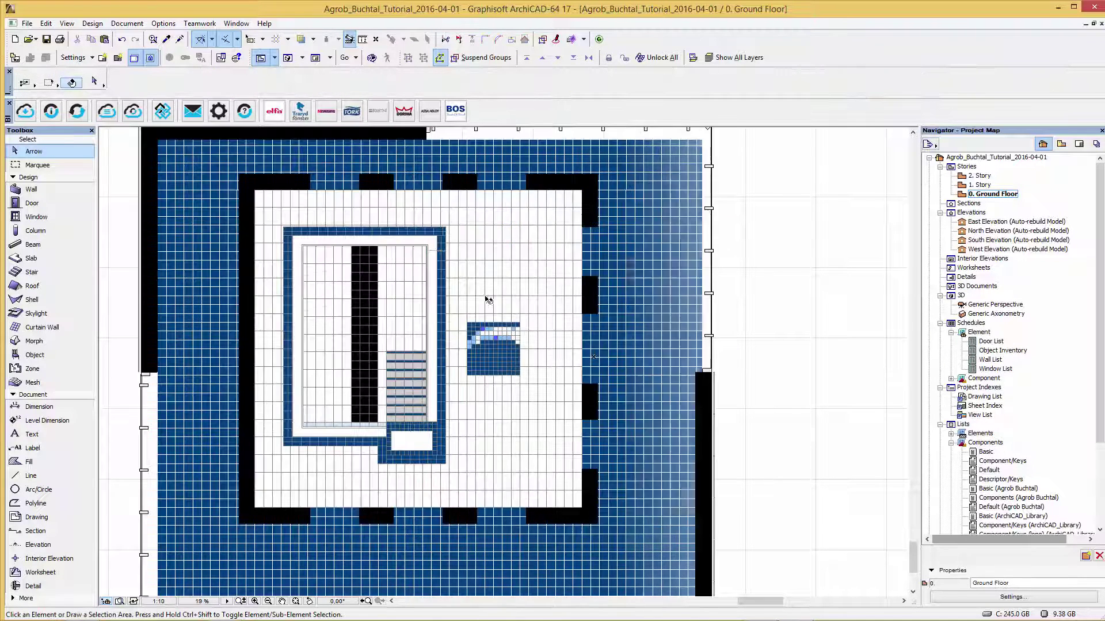
Enclose the inner pool hall in a marquee and show the enclosed tiled area in 3D.
scroll(548, 296, "down", 3)
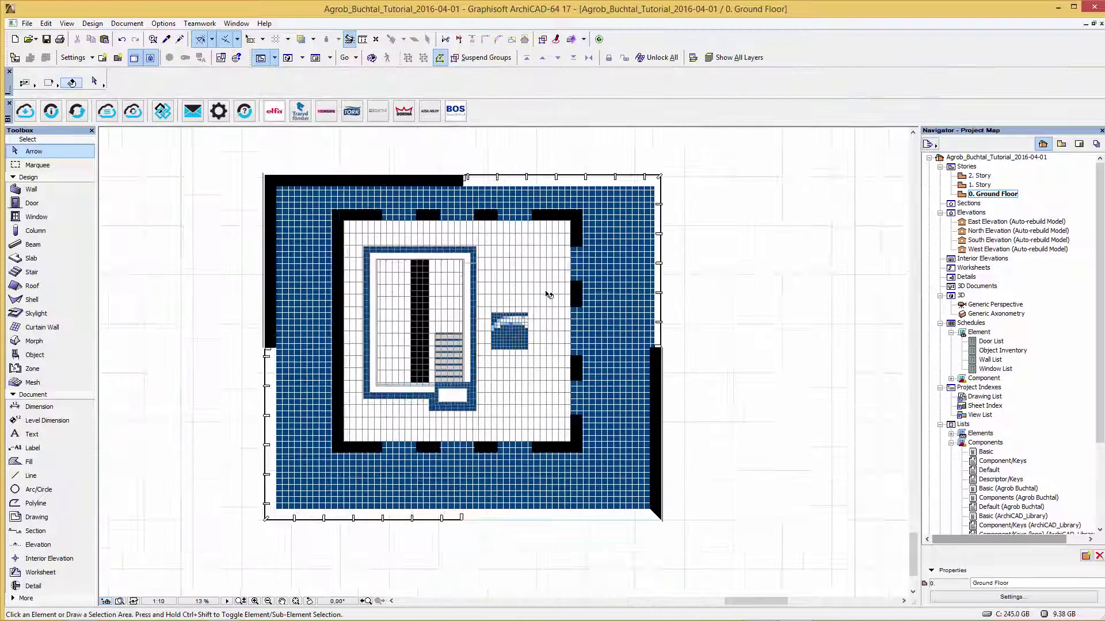
left_click(68, 165)
left_click(307, 195)
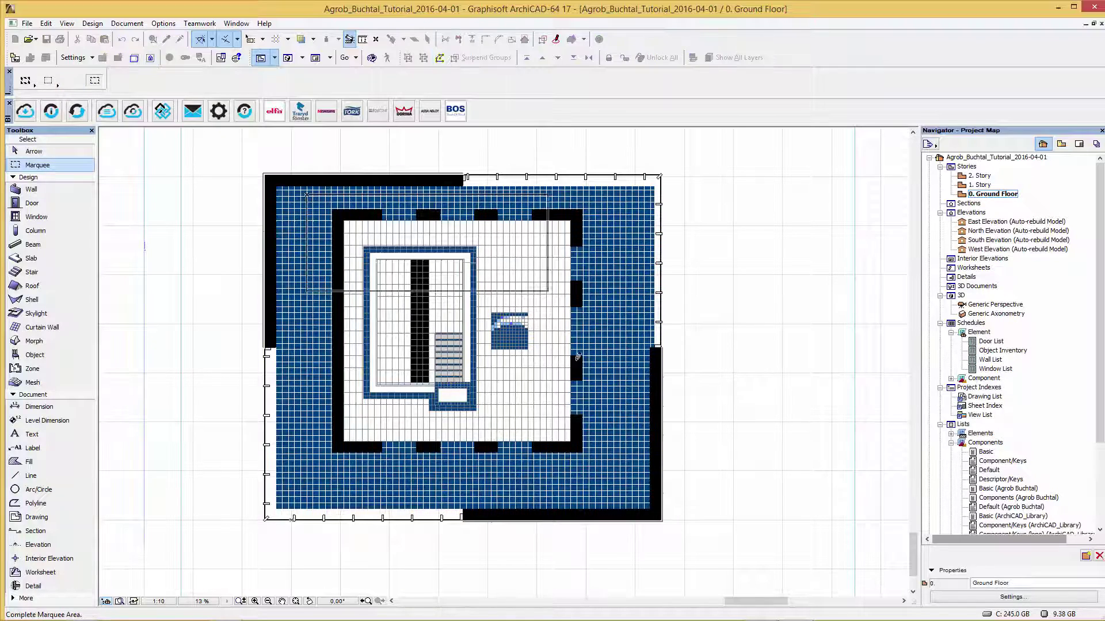
left_click(617, 472)
key("F5")
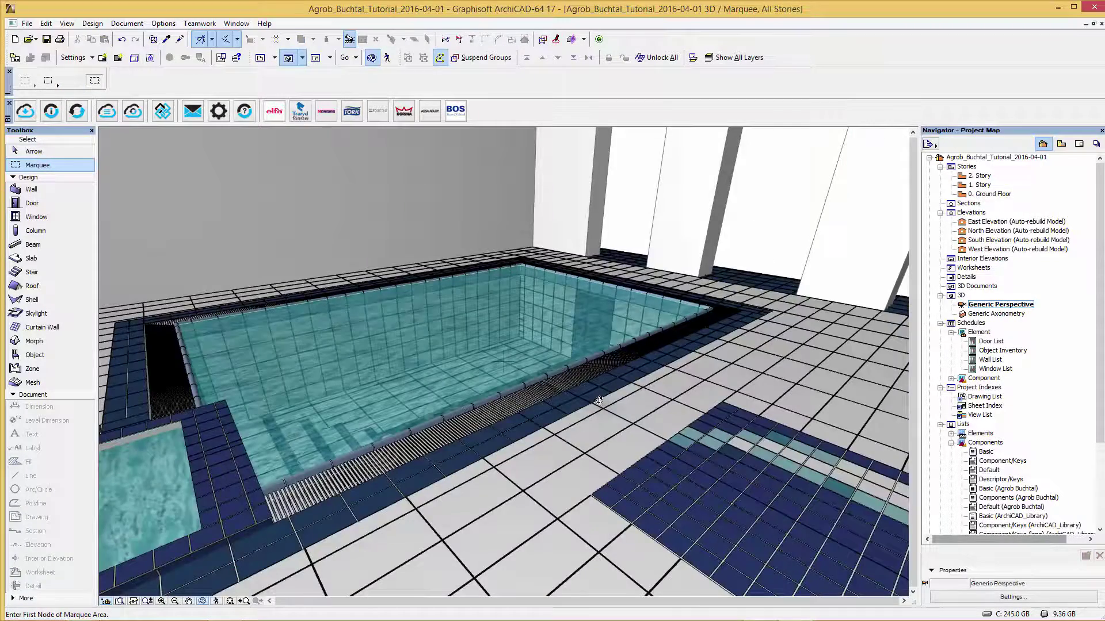